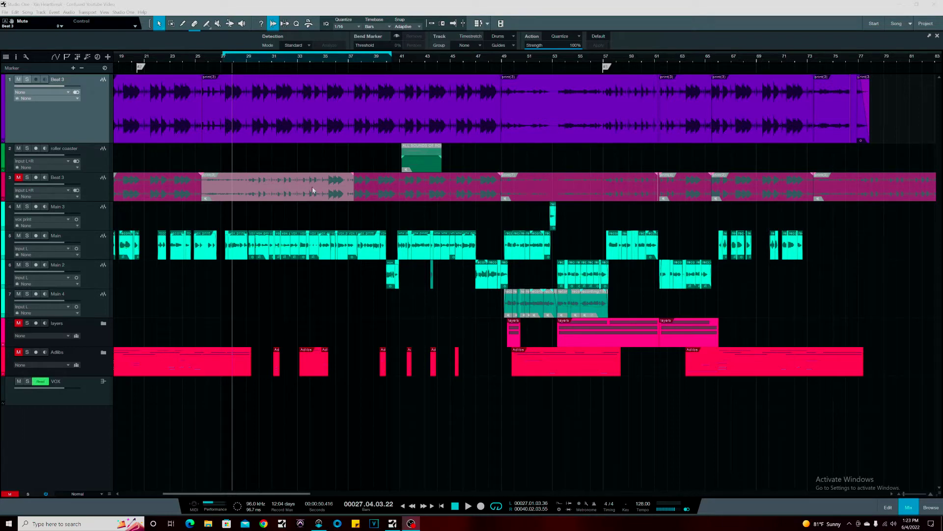
# Solo the purple Beat 3 track and bring up its Weiss DS1-MK3 insert over the arrangement
pyautogui.press('s')
pyautogui.press('F3')
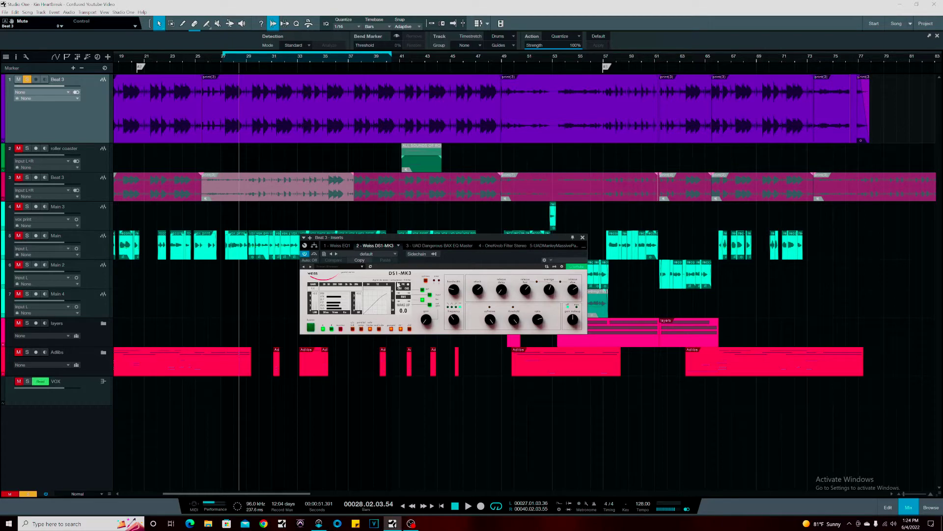
pyautogui.moveTo(398, 238); pyautogui.dragTo(349, 195)
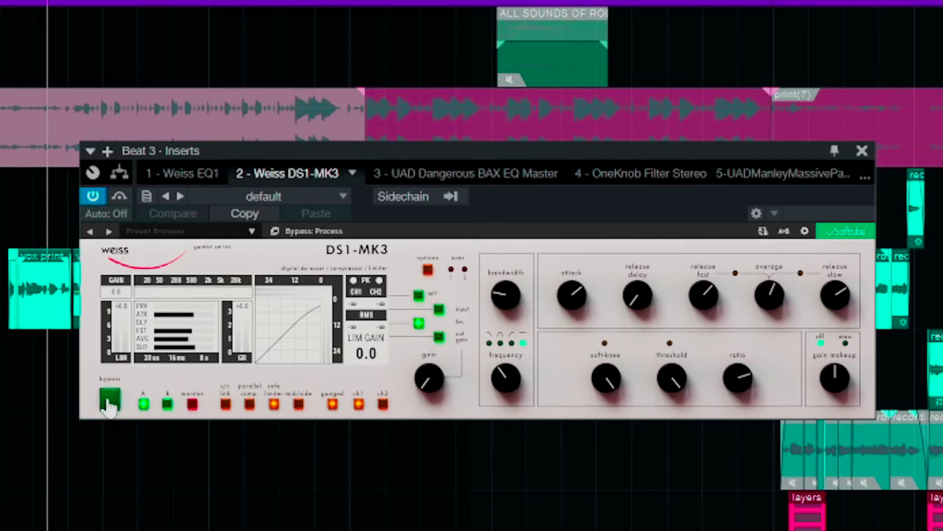
# Try the compressor's monitor, sidechain link and parallel compression switches, returning each to off and leaving the safe limiter on
pyautogui.click(193, 405)
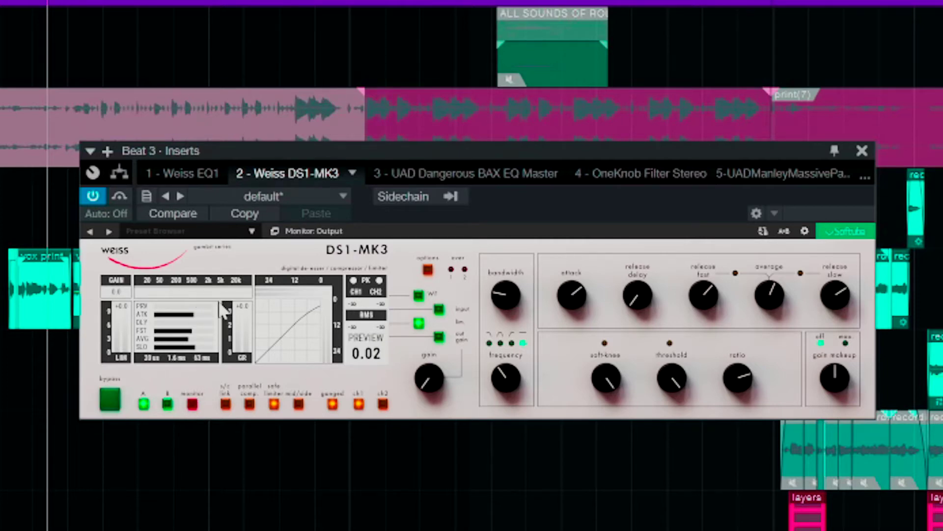
pyautogui.click(226, 404)
pyautogui.click(226, 404)
pyautogui.click(250, 404)
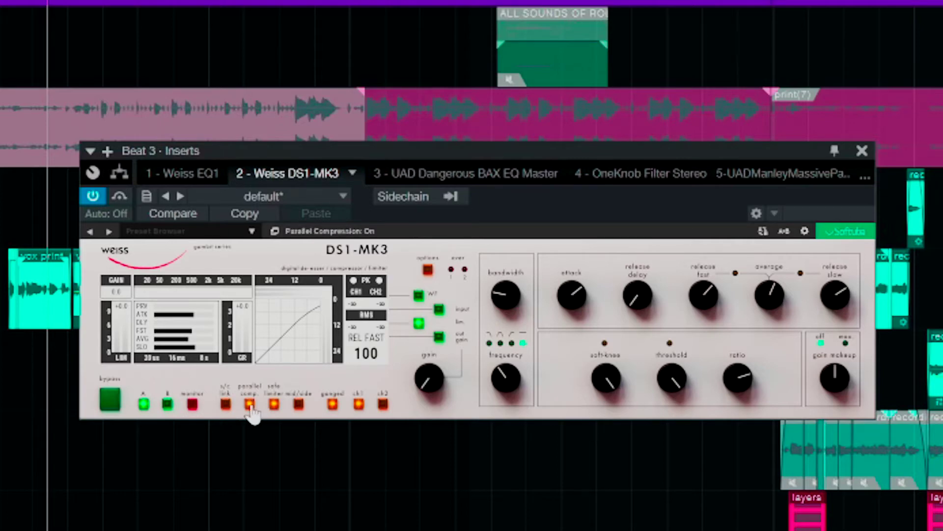
pyautogui.click(250, 404)
pyautogui.click(274, 404)
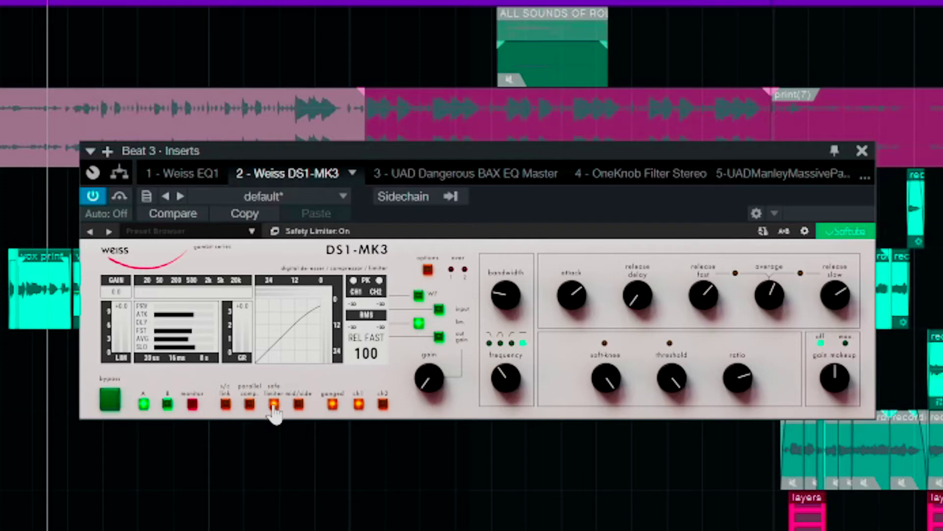
# Nudge the limiter gain and toggle mid/side processing on and back off
pyautogui.moveTo(425, 380)
pyautogui.moveTo(425, 379); pyautogui.dragTo(426, 382)
pyautogui.moveTo(275, 413)
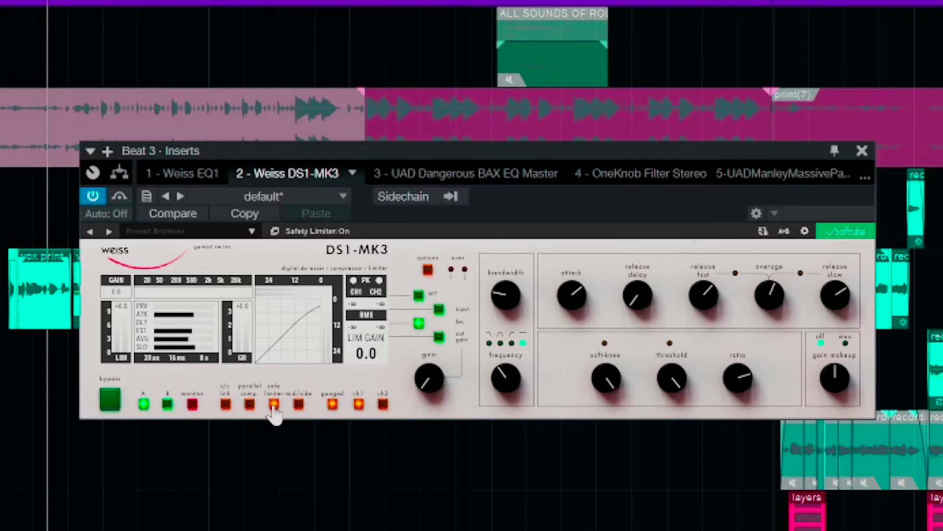
pyautogui.click(299, 405)
pyautogui.click(300, 405)
pyautogui.click(299, 405)
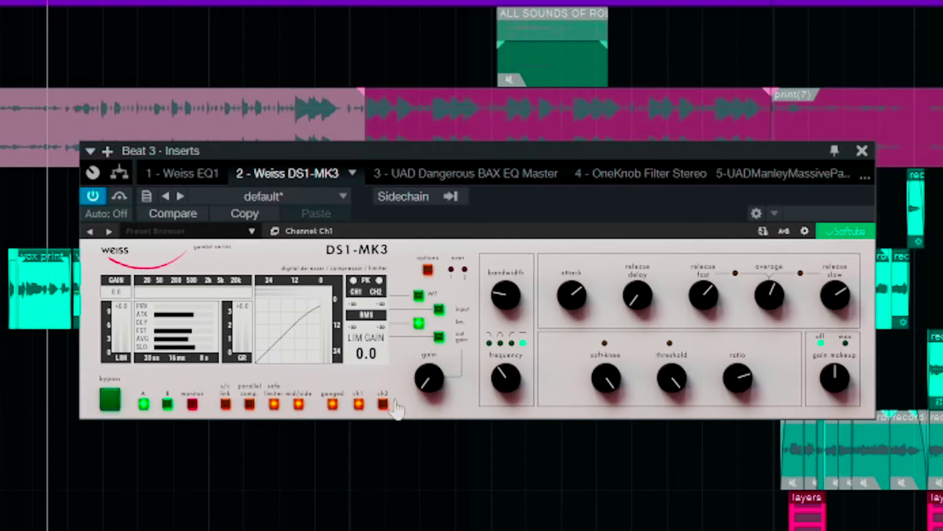
pyautogui.click(299, 404)
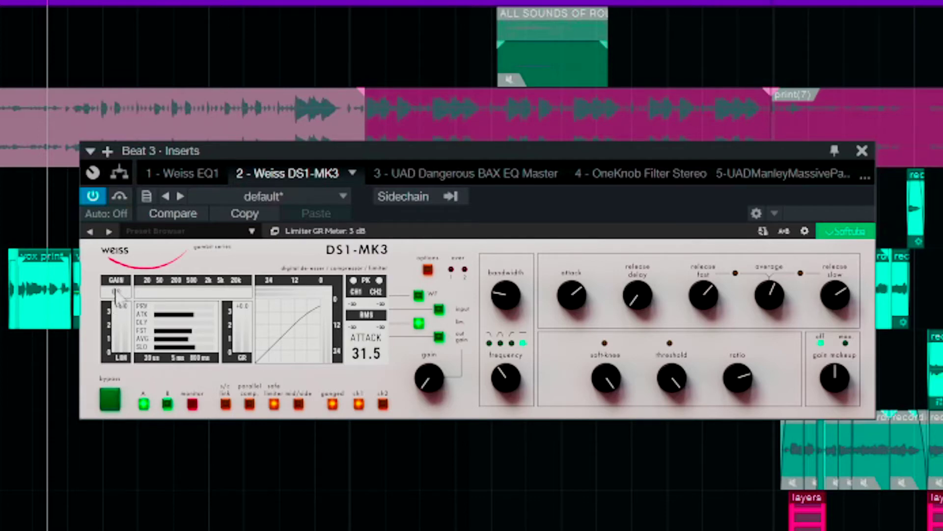
# Shorten the compressor's release delay and lower its attack to 8.00 ms
pyautogui.moveTo(166, 315)
pyautogui.mouseDown()
pyautogui.moveTo(150, 315)
pyautogui.moveTo(199, 320)
pyautogui.moveTo(162, 321)
pyautogui.mouseUp()
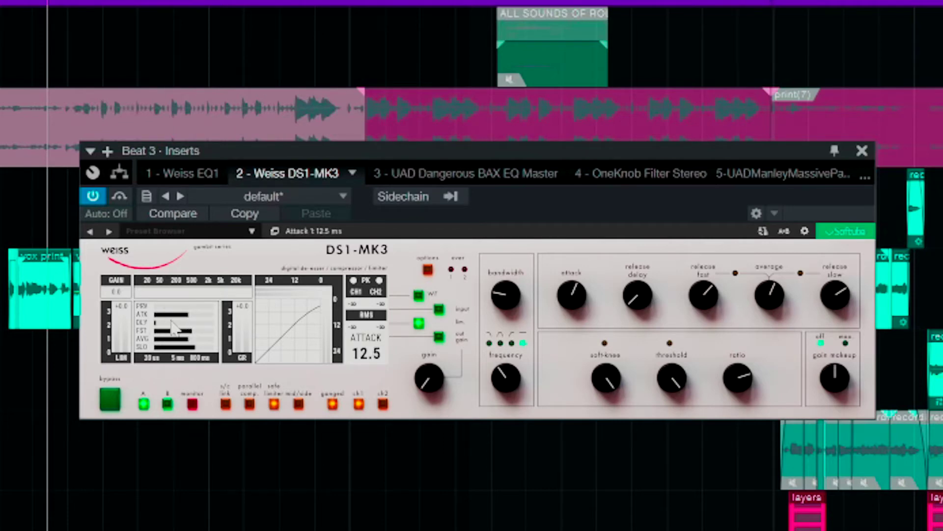
pyautogui.moveTo(171, 314); pyautogui.dragTo(160, 315)
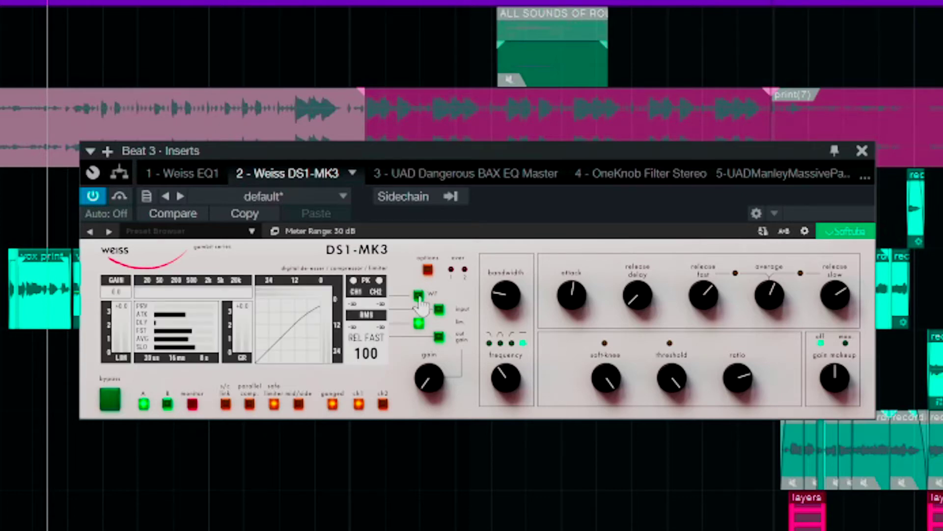
# Compare the large waveform metering view with the parameter display, ending on the parameter display
pyautogui.click(419, 297)
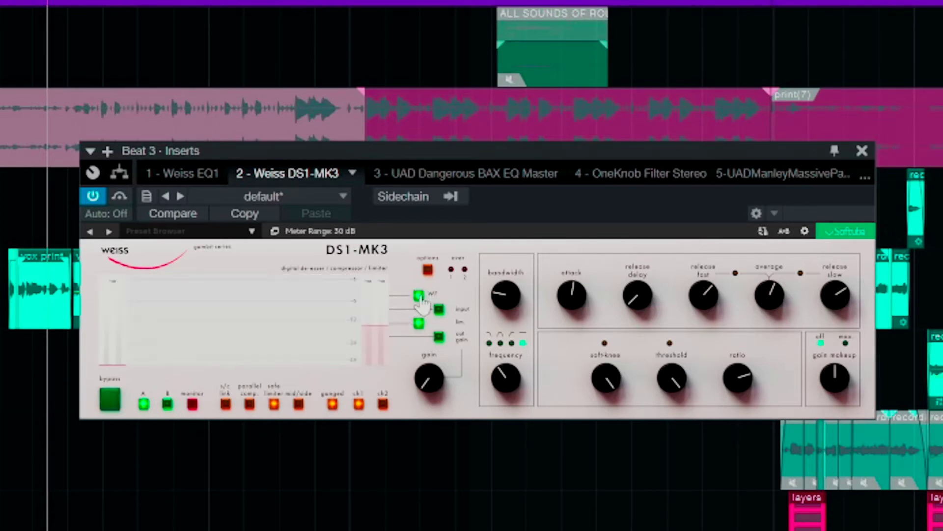
pyautogui.click(419, 296)
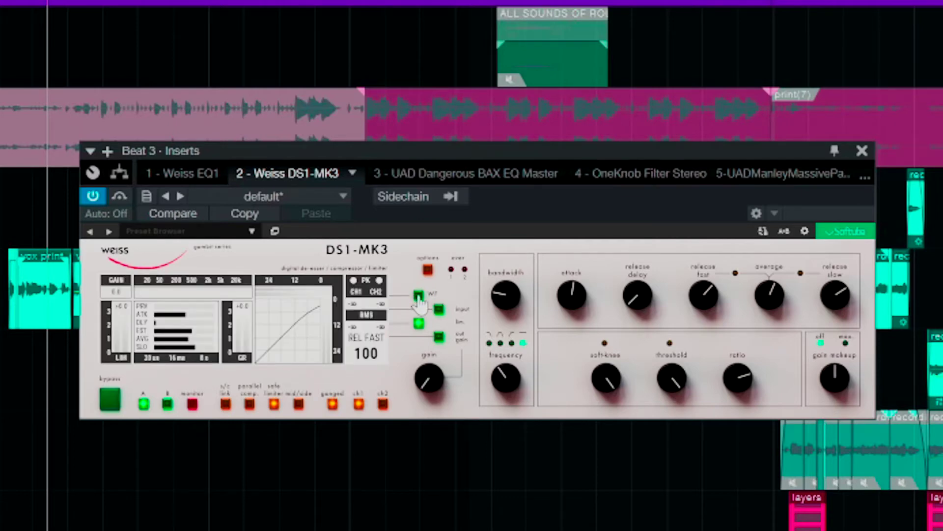
pyautogui.click(418, 297)
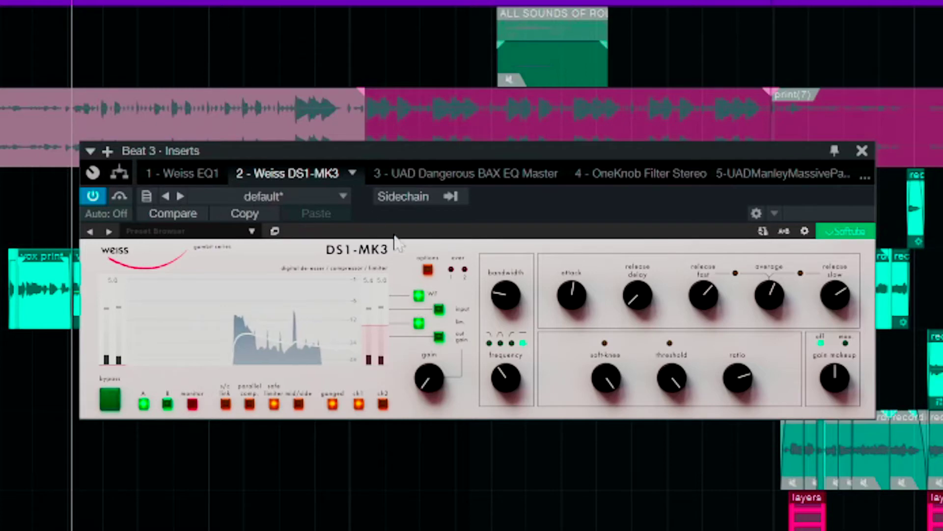
pyautogui.click(419, 296)
pyautogui.click(422, 297)
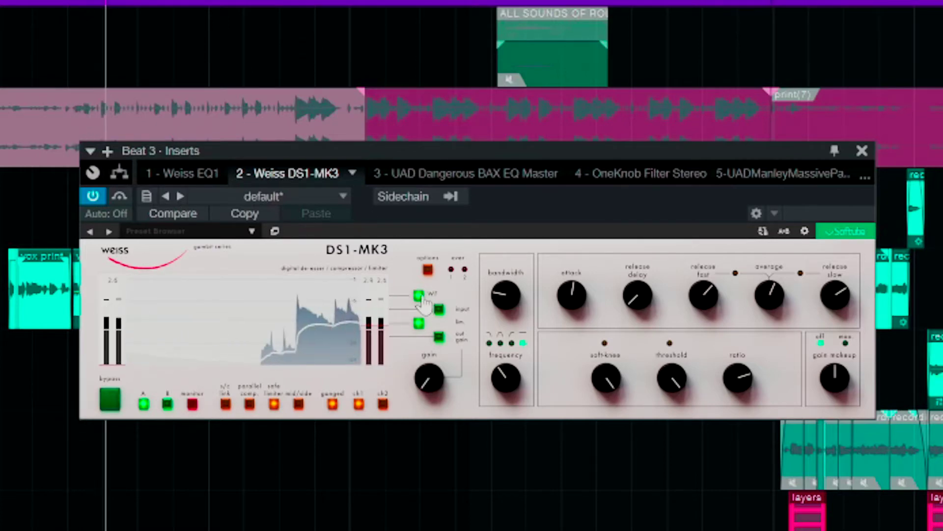
pyautogui.click(421, 300)
# Try raising the input gain to 0.11 dB and reset it to its default
pyautogui.click(417, 290)
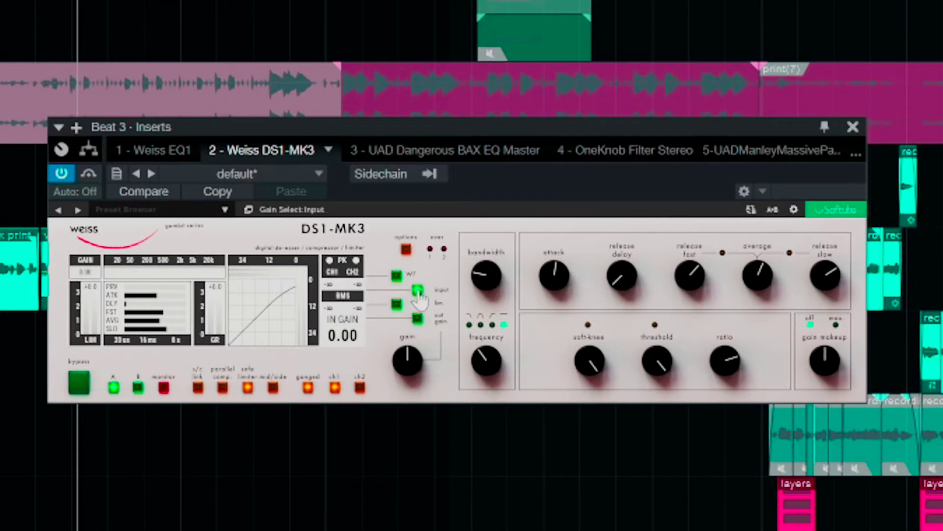
pyautogui.click(407, 361)
pyautogui.moveTo(407, 360); pyautogui.dragTo(410, 360)
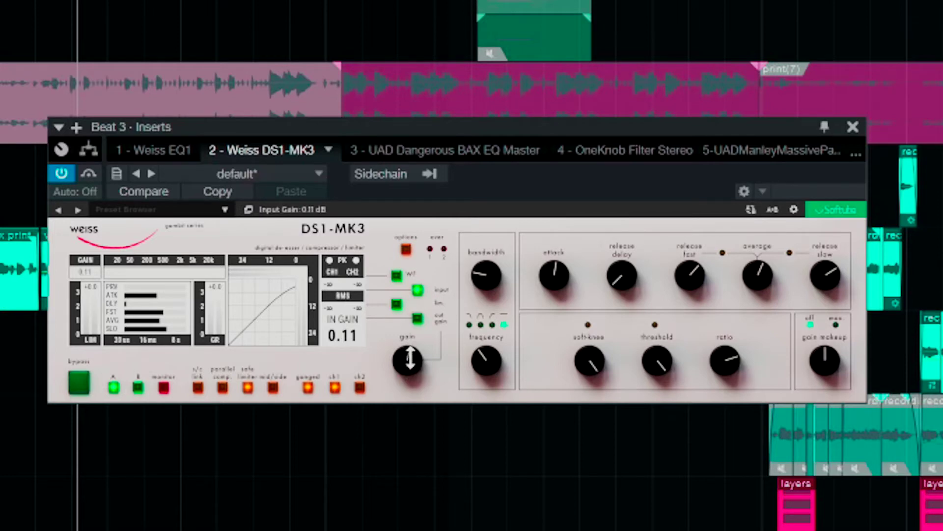
pyautogui.doubleClick(408, 360)
# Try the limiter gain, switch the gain control to output gain, and reset the output gain to 0.00 dB
pyautogui.click(398, 308)
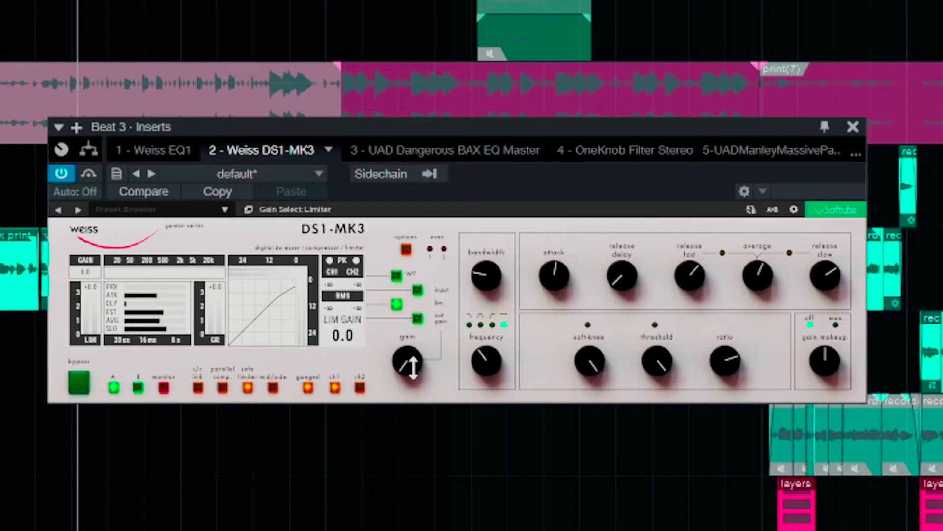
pyautogui.moveTo(412, 367)
pyautogui.mouseDown()
pyautogui.moveTo(414, 337)
pyautogui.moveTo(411, 369)
pyautogui.mouseUp()
pyautogui.click(417, 318)
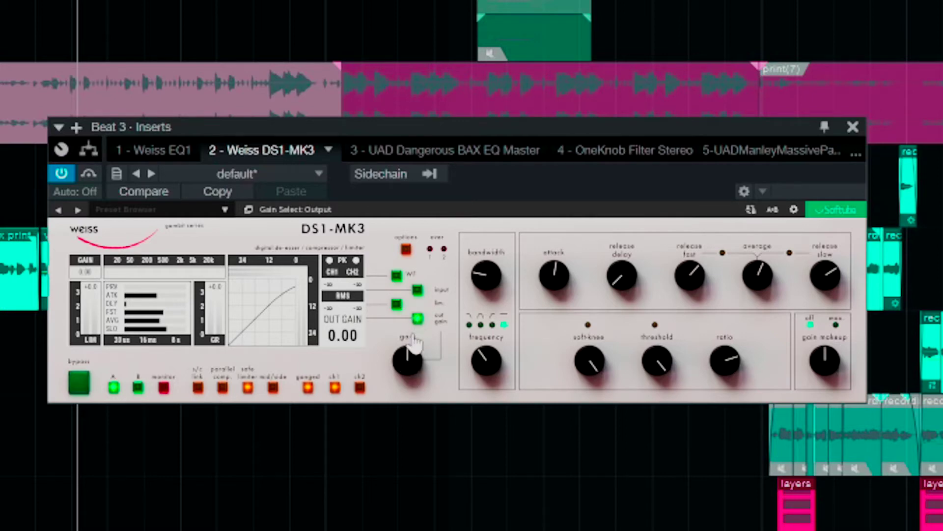
pyautogui.moveTo(408, 358); pyautogui.dragTo(419, 358)
pyautogui.doubleClick(407, 360)
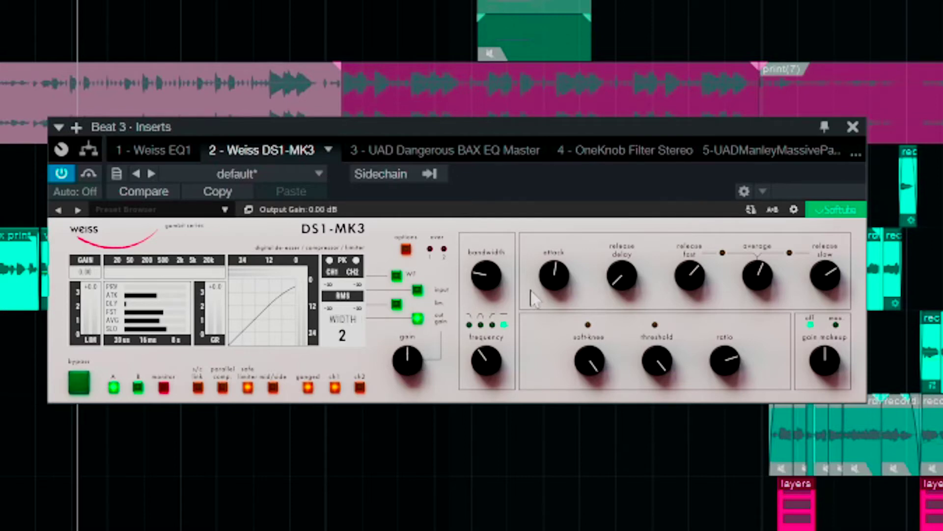
# Open the compressor's options and try the DS1 and Type 2 limiter modes, returning the limiter to Type 1
pyautogui.click(406, 250)
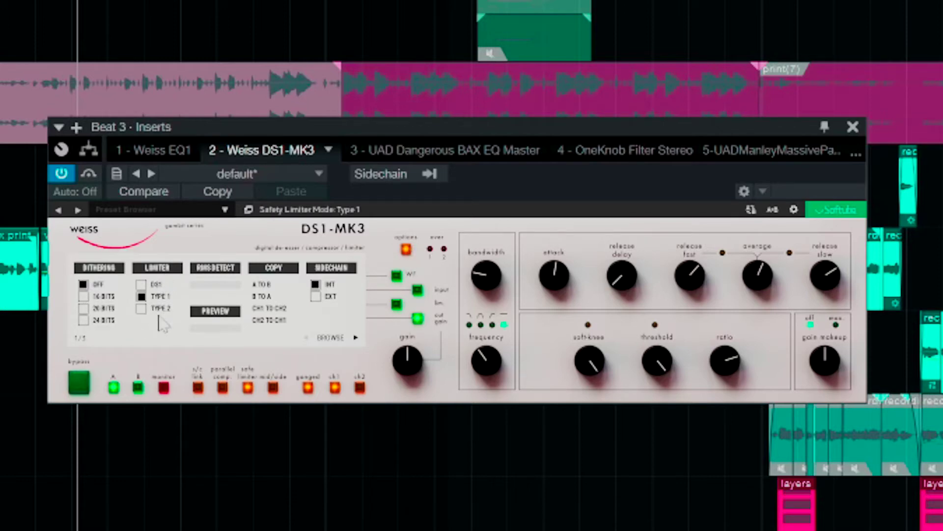
pyautogui.click(141, 284)
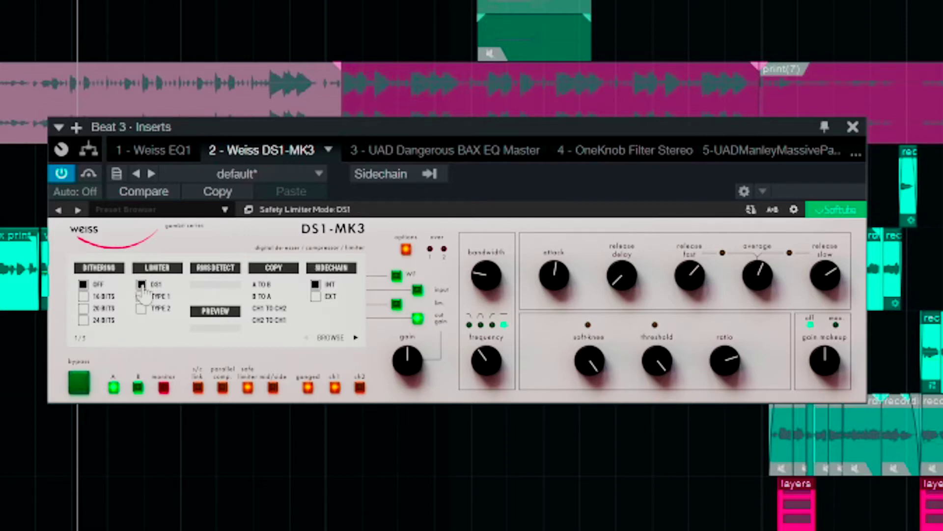
pyautogui.click(142, 309)
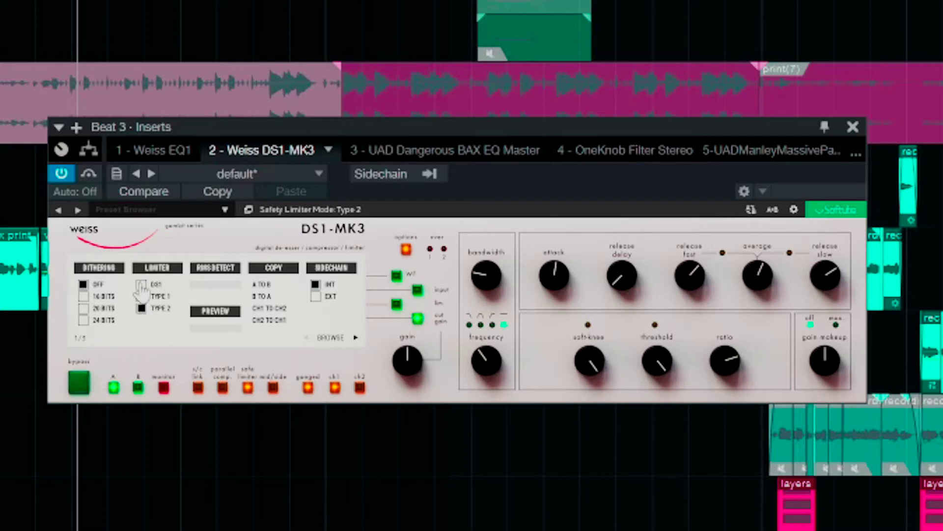
pyautogui.click(141, 296)
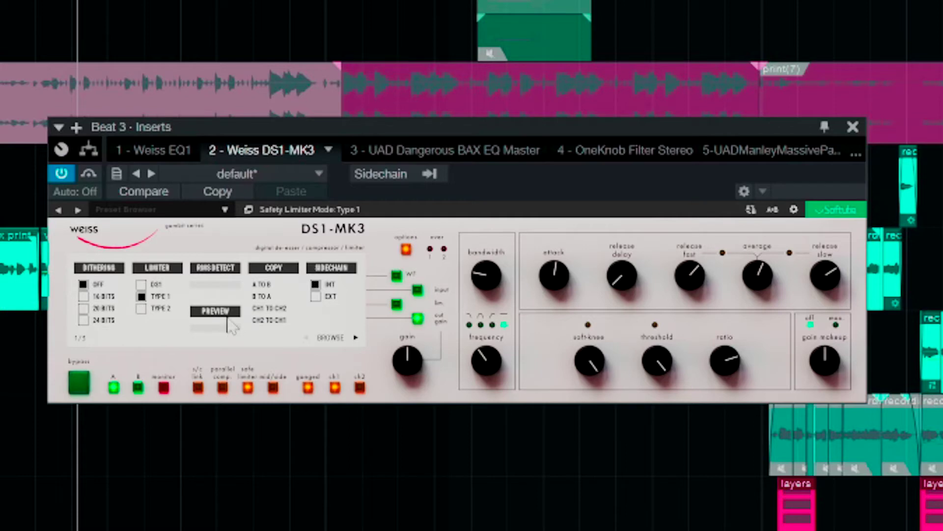
# Try the external sidechain source, return it to internal, and close the options
pyautogui.click(262, 284)
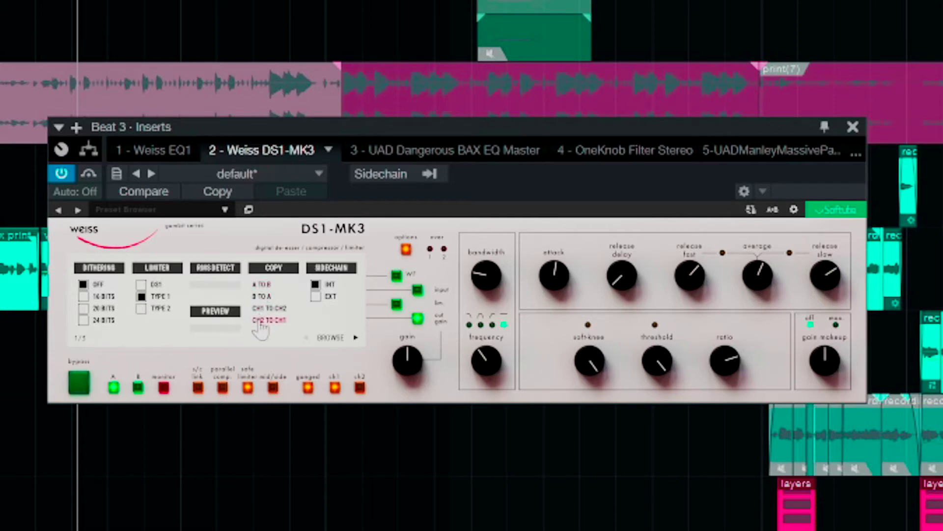
pyautogui.click(316, 297)
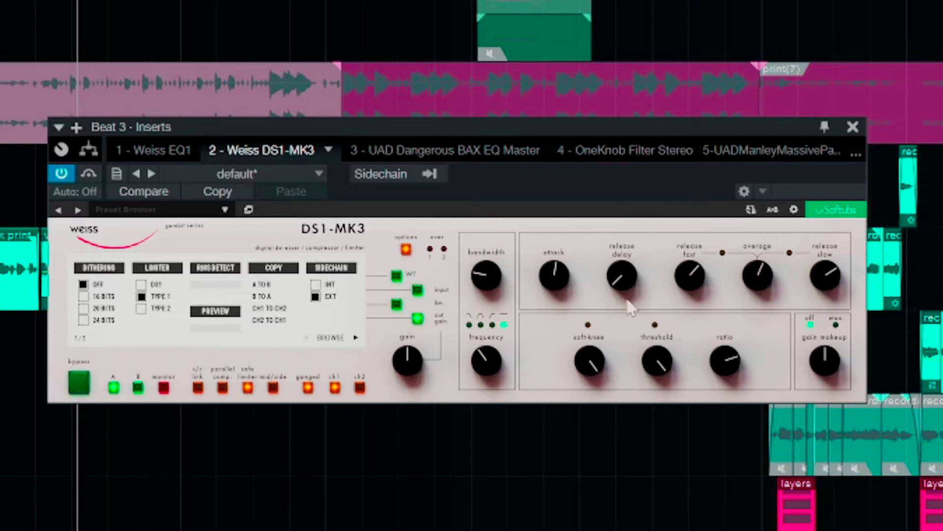
pyautogui.click(406, 250)
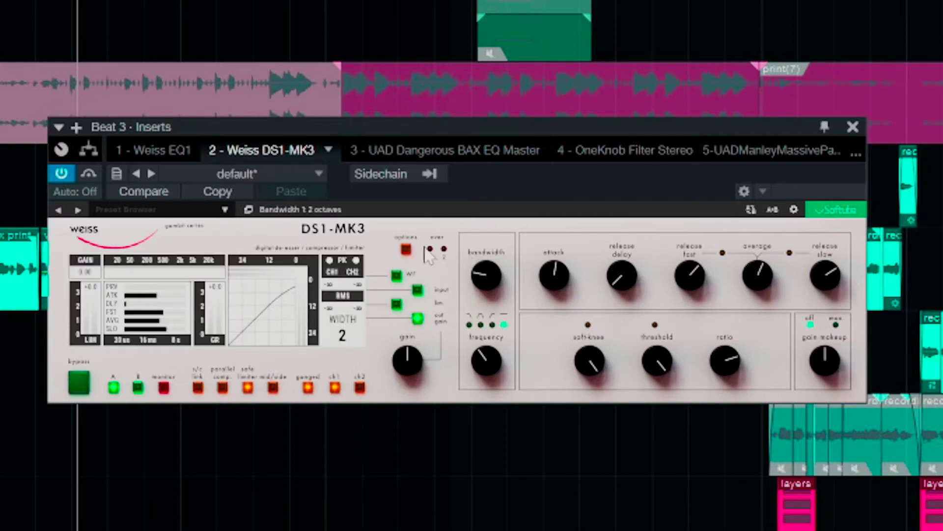
pyautogui.click(406, 249)
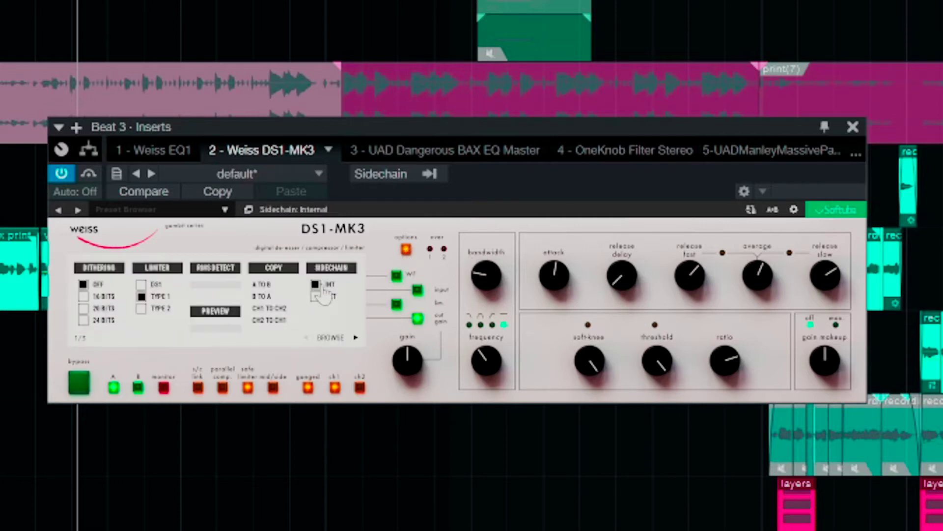
pyautogui.click(406, 249)
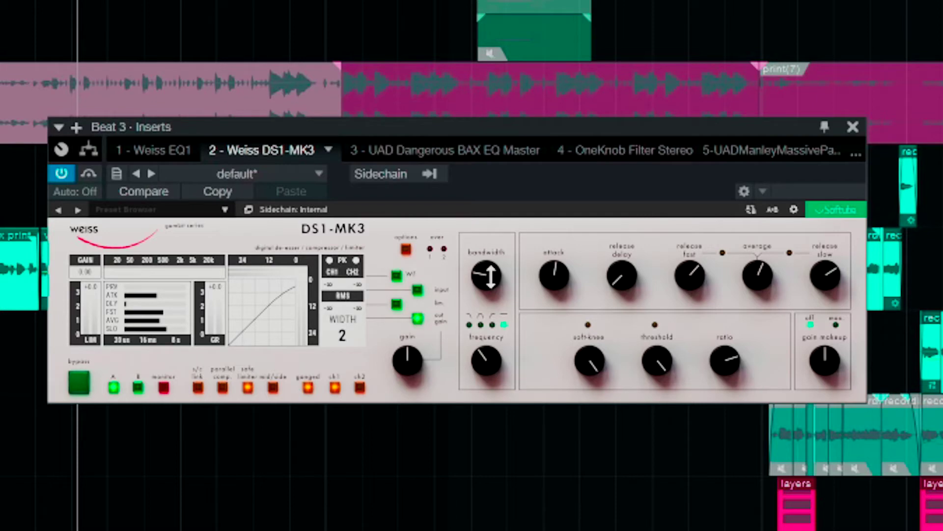
# Set the filter's center frequency to 349 Hz and change the filter type from full band to HP
pyautogui.moveTo(493, 363); pyautogui.dragTo(491, 367)
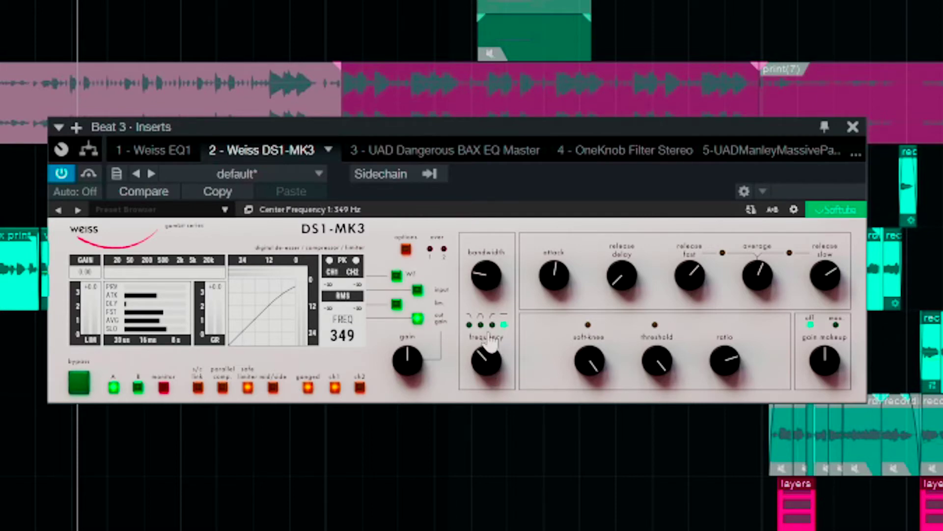
pyautogui.moveTo(504, 326)
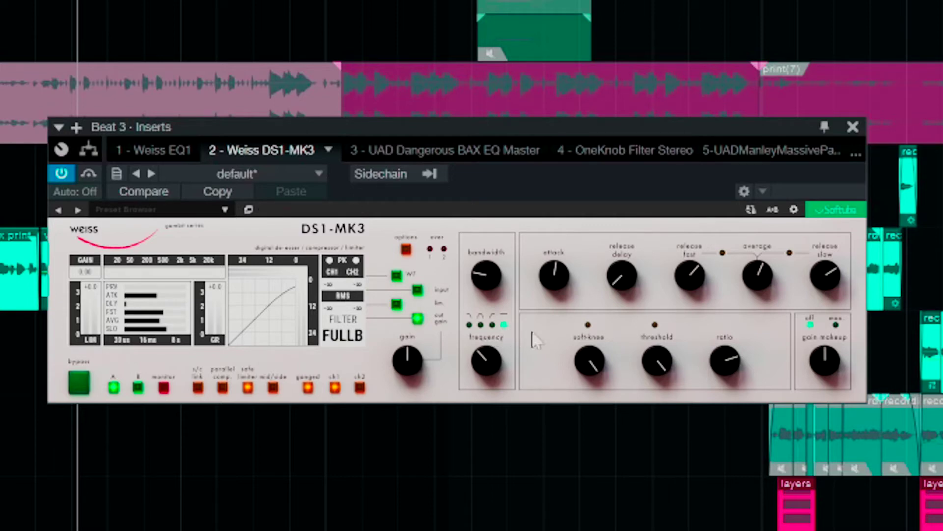
pyautogui.click(506, 326)
pyautogui.click(493, 327)
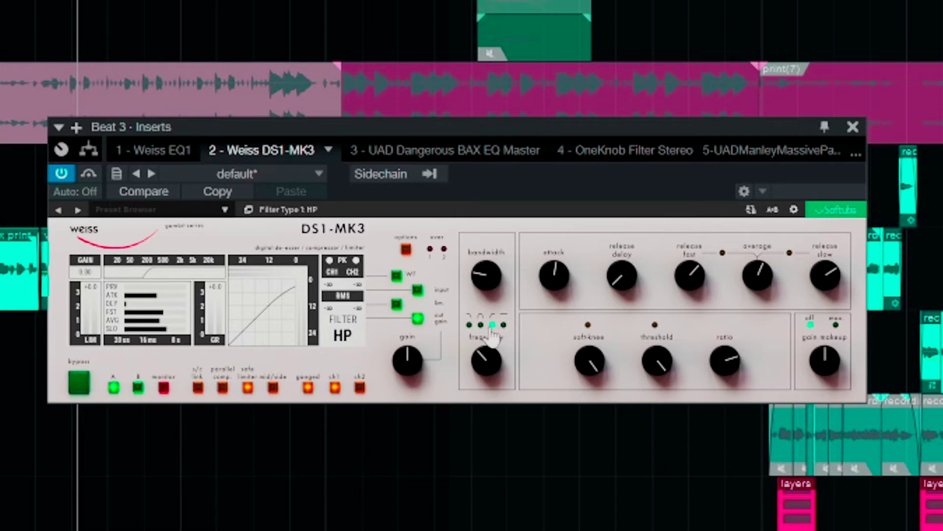
# Try the band-pass and high-pass filter types, settling on the low-pass filter with a center frequency of 932 Hz
pyautogui.click(481, 324)
pyautogui.moveTo(487, 361); pyautogui.dragTo(493, 276)
pyautogui.click(492, 324)
pyautogui.moveTo(486, 357); pyautogui.dragTo(484, 376)
pyautogui.click(469, 325)
pyautogui.click(481, 325)
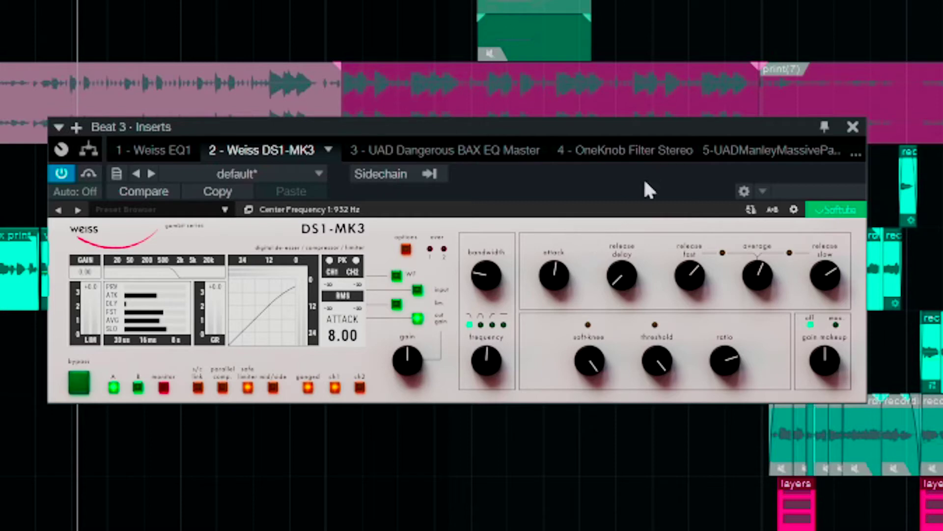
# Adjust the compressor timing: attack 6.30 ms, a changed release delay, and release fast 80.0 ms
pyautogui.moveTo(560, 275)
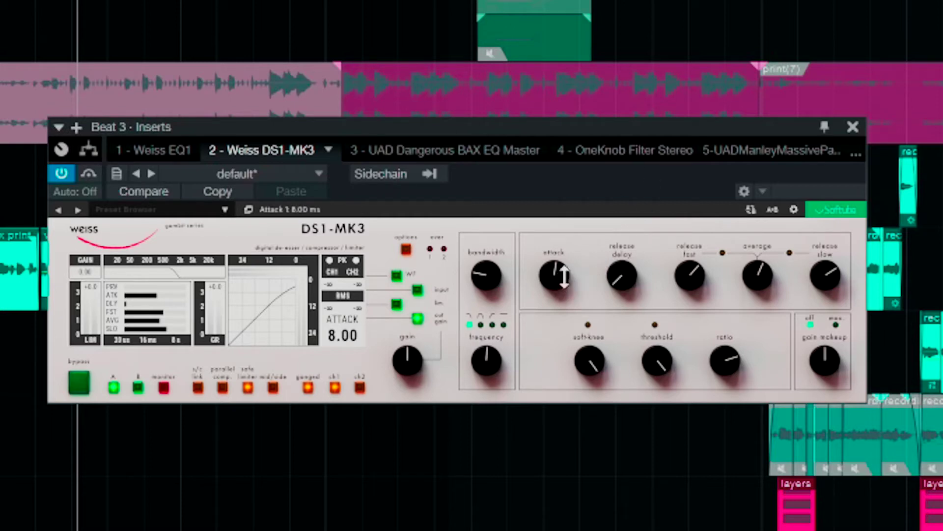
pyautogui.moveTo(150, 299); pyautogui.dragTo(155, 296)
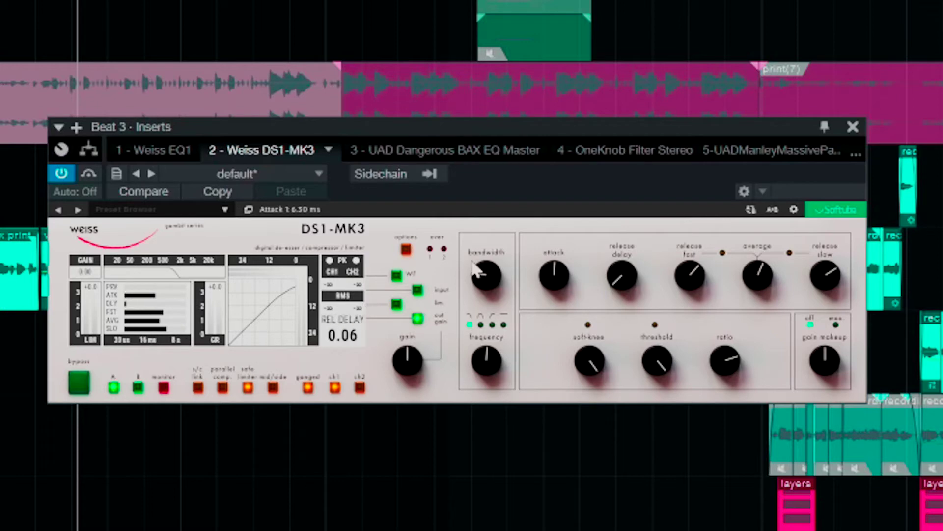
pyautogui.moveTo(620, 276); pyautogui.dragTo(626, 299)
pyautogui.moveTo(698, 283); pyautogui.dragTo(698, 295)
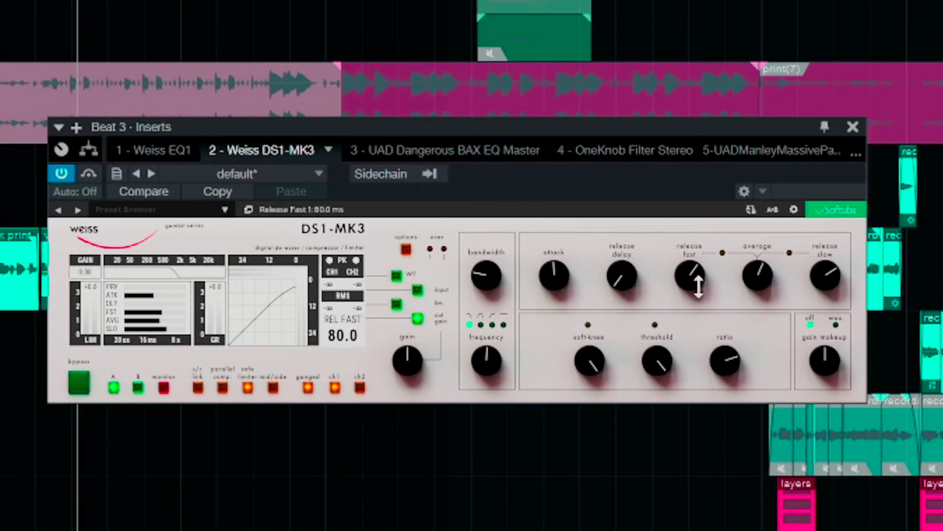
# Try the average time at 25.0 ms, then release fast and release slow at 2.00 ms with a longer average
pyautogui.moveTo(762, 280)
pyautogui.mouseDown()
pyautogui.moveTo(750, 356)
pyautogui.moveTo(765, 255)
pyautogui.moveTo(763, 275)
pyautogui.mouseUp()
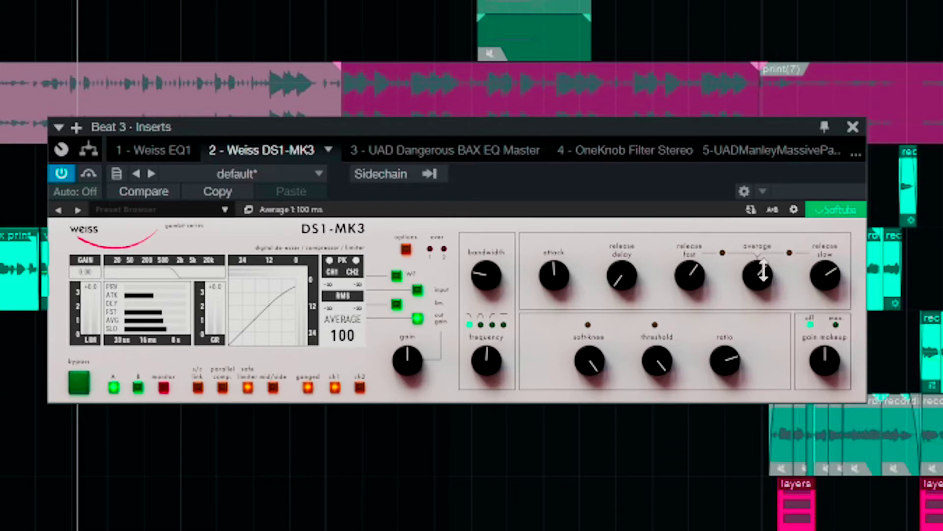
pyautogui.moveTo(773, 282); pyautogui.dragTo(757, 295)
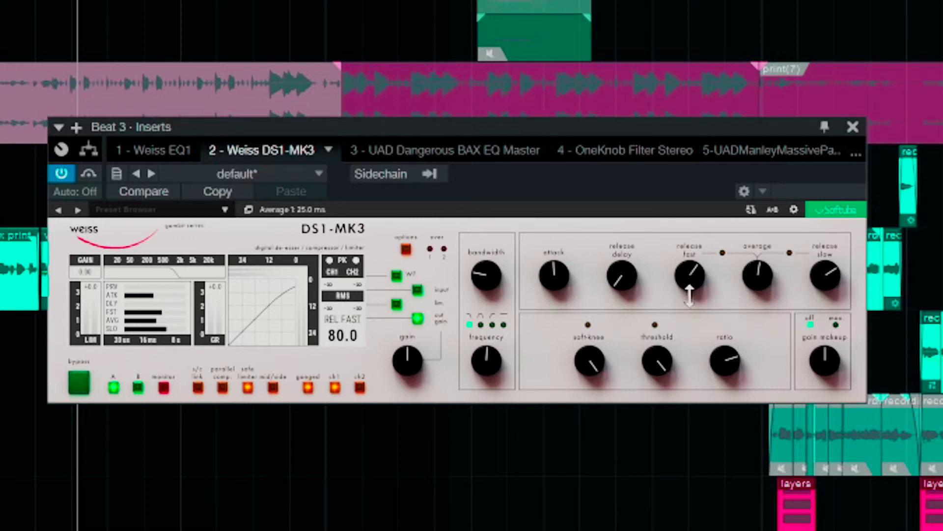
pyautogui.moveTo(690, 297); pyautogui.dragTo(685, 355)
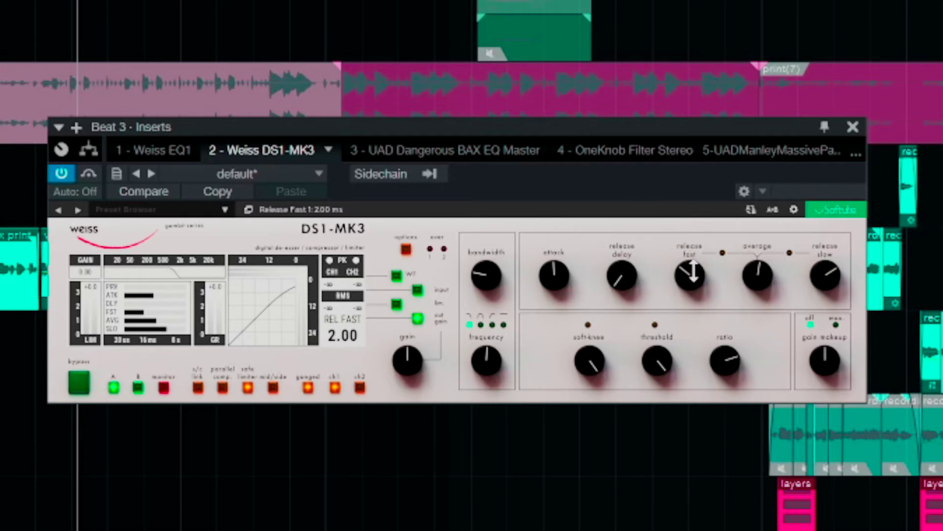
pyautogui.moveTo(813, 263); pyautogui.dragTo(823, 361)
pyautogui.moveTo(760, 276); pyautogui.dragTo(773, 290)
pyautogui.moveTo(829, 280)
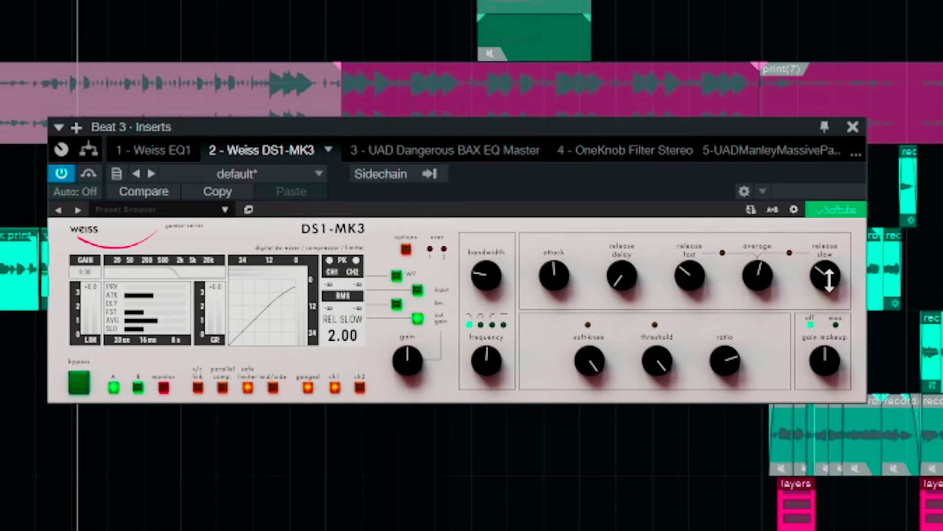
# Set the soft knee to 80% and sweep the ratio, returning it to 1000:1
pyautogui.moveTo(589, 358); pyautogui.dragTo(598, 509)
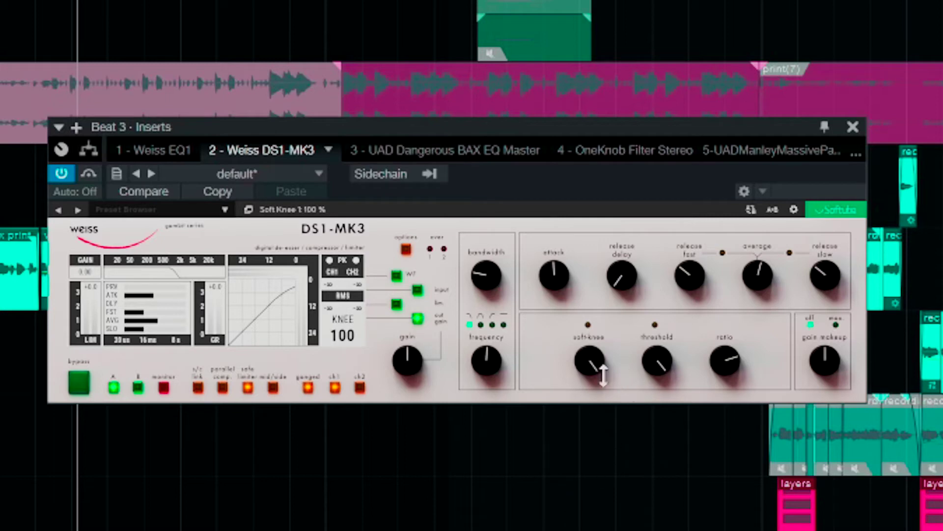
pyautogui.moveTo(589, 372); pyautogui.dragTo(606, 443)
pyautogui.moveTo(656, 359); pyautogui.dragTo(743, 251)
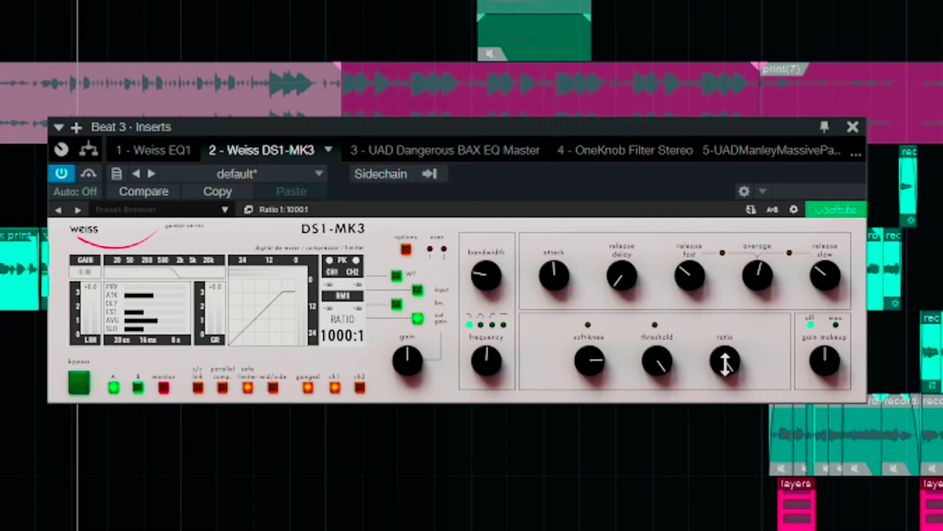
pyautogui.moveTo(722, 360); pyautogui.dragTo(715, 530)
pyautogui.moveTo(721, 444); pyautogui.dragTo(783, 327)
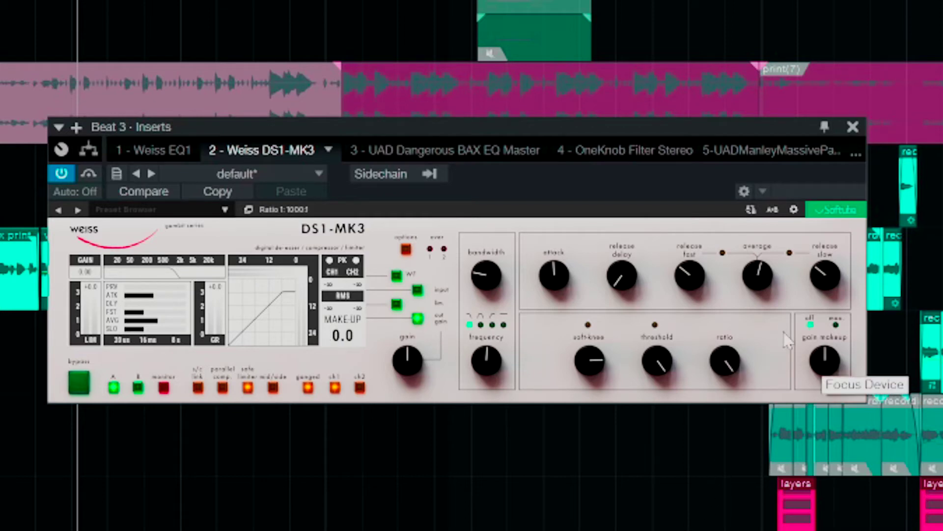
# Try a gain make-up of 3.0 dB and its off and max settings, then bring the make-up back near zero
pyautogui.moveTo(836, 359); pyautogui.dragTo(843, 346)
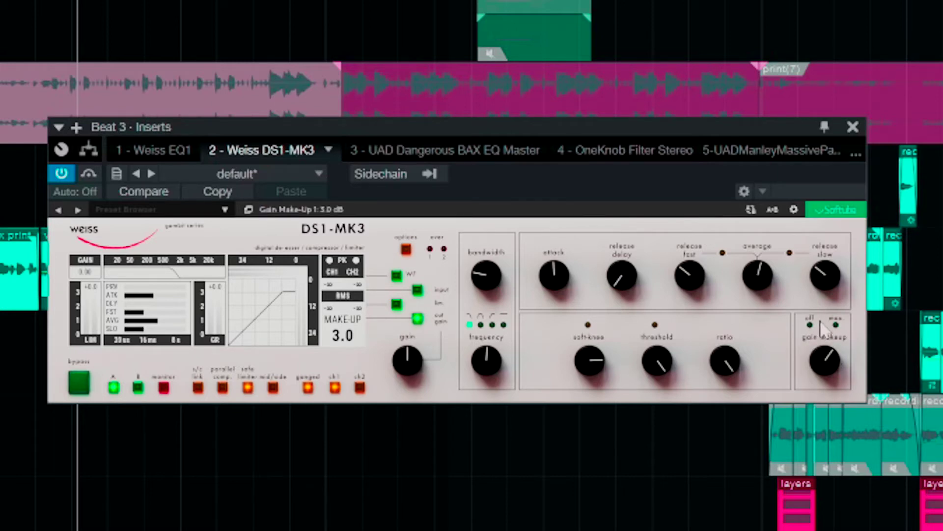
pyautogui.click(810, 325)
pyautogui.click(836, 326)
pyautogui.click(837, 329)
pyautogui.click(837, 328)
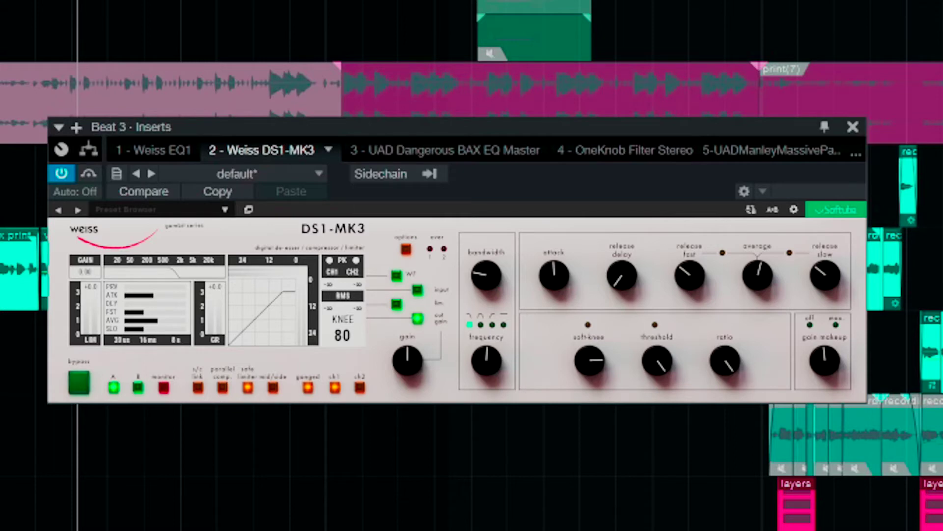
# Switch the filter type to band-pass and set its center frequency to 1047 Hz
pyautogui.press('w')
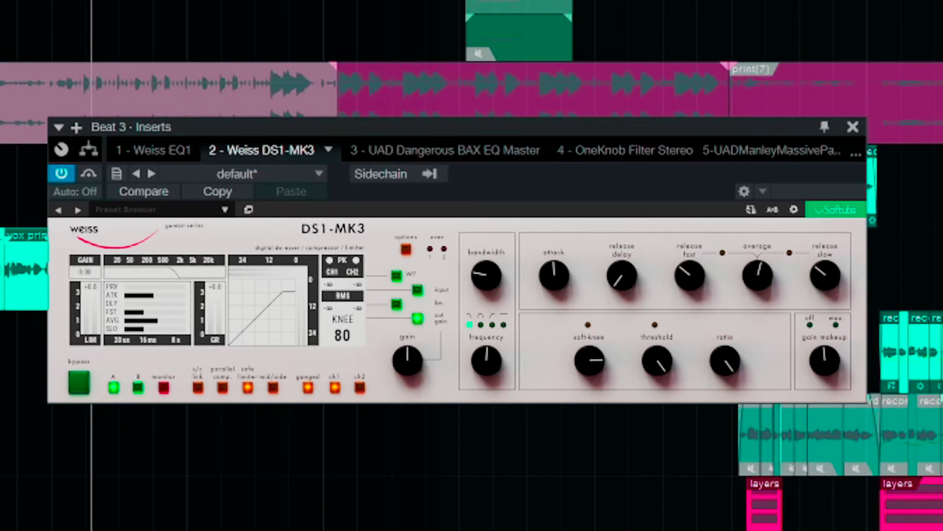
pyautogui.click(481, 324)
pyautogui.moveTo(489, 363)
pyautogui.mouseDown()
pyautogui.moveTo(483, 426)
pyautogui.moveTo(495, 365)
pyautogui.mouseUp()
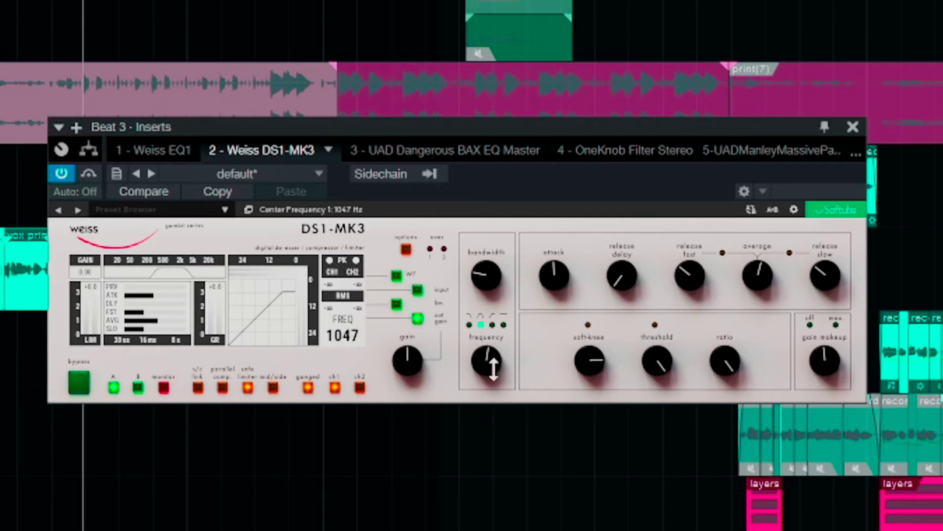
pyautogui.moveTo(644, 361)
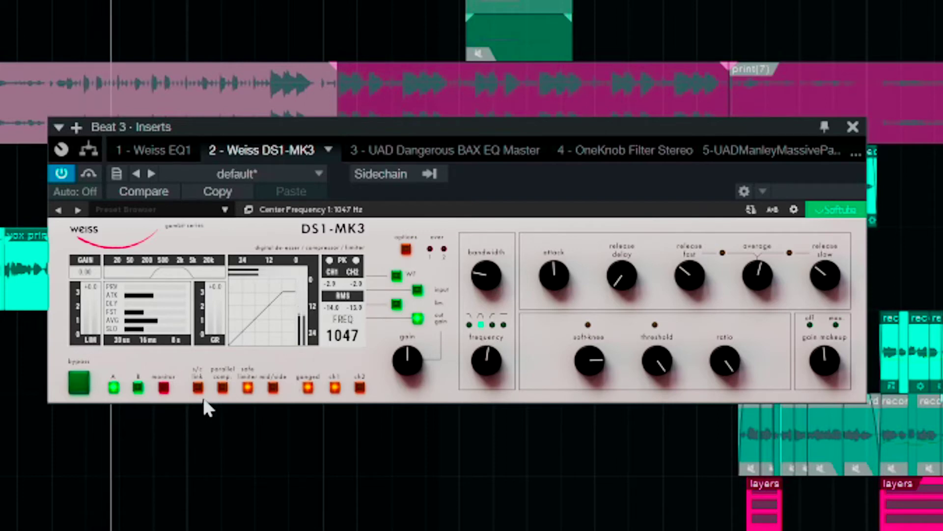
# With monitoring on, set the center frequency to 392 Hz and the threshold to -24.0 dB
pyautogui.click(164, 388)
pyautogui.moveTo(486, 355); pyautogui.dragTo(484, 386)
pyautogui.moveTo(481, 396)
pyautogui.mouseDown()
pyautogui.moveTo(484, 358)
pyautogui.moveTo(485, 404)
pyautogui.mouseUp()
pyautogui.moveTo(657, 360); pyautogui.dragTo(632, 449)
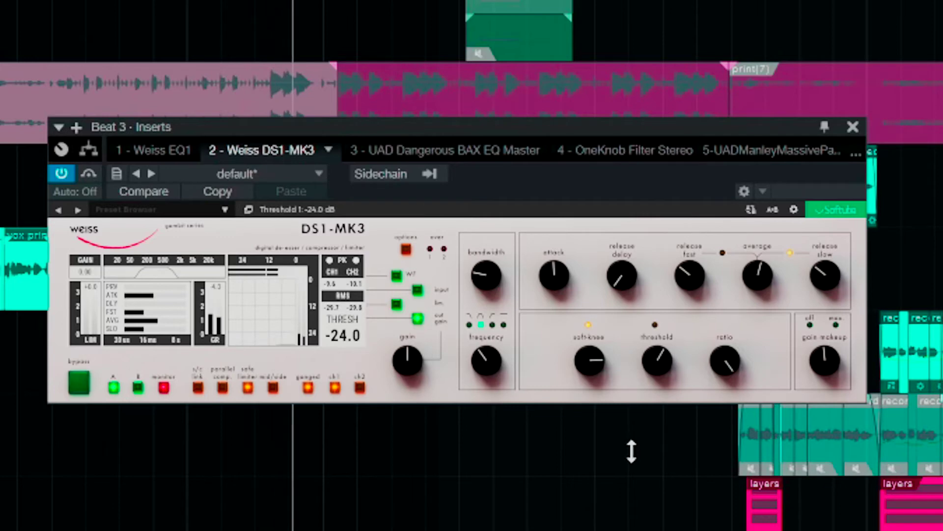
# Try release fast and slow at 100 ms, then very short releases with release fast 1.25 ms and average 1.60 ms
pyautogui.moveTo(689, 284)
pyautogui.moveTo(698, 280); pyautogui.dragTo(724, 215)
pyautogui.moveTo(691, 272)
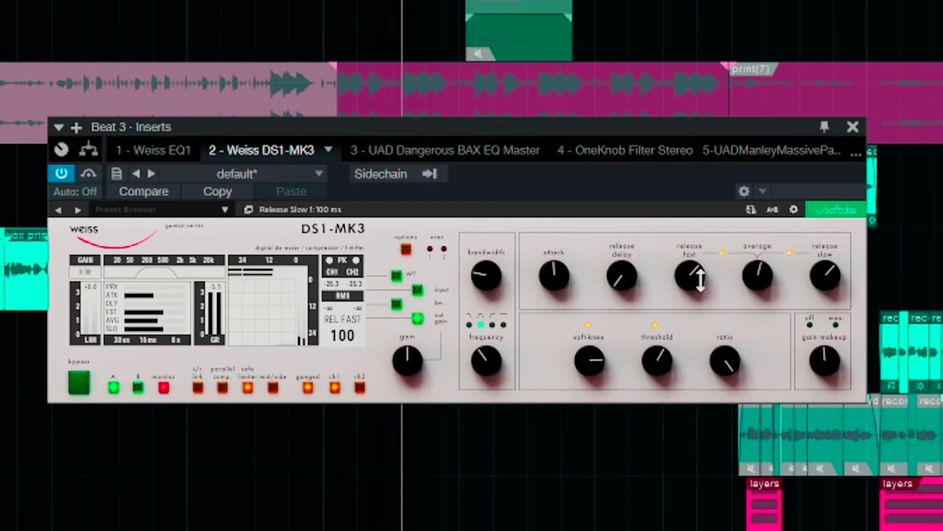
pyautogui.moveTo(697, 273)
pyautogui.mouseDown()
pyautogui.moveTo(697, 255)
pyautogui.moveTo(697, 280)
pyautogui.mouseUp()
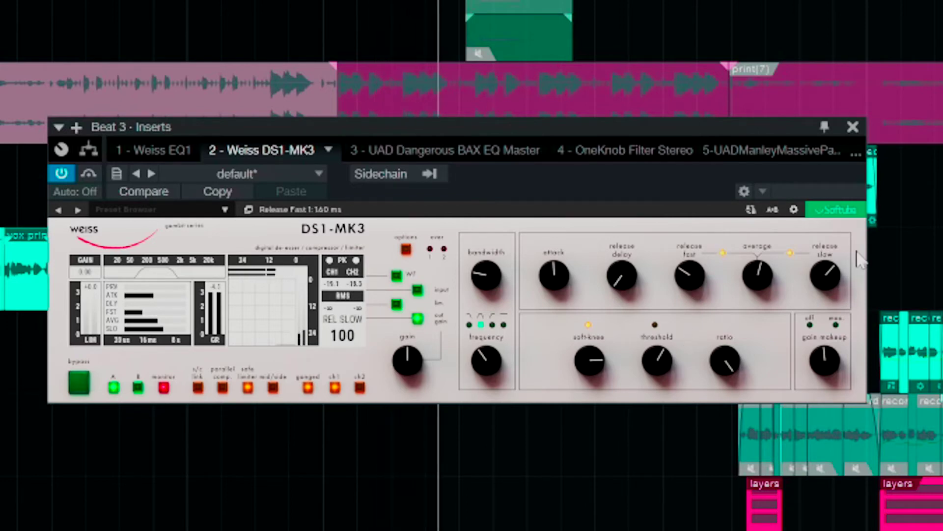
pyautogui.moveTo(835, 285); pyautogui.dragTo(830, 356)
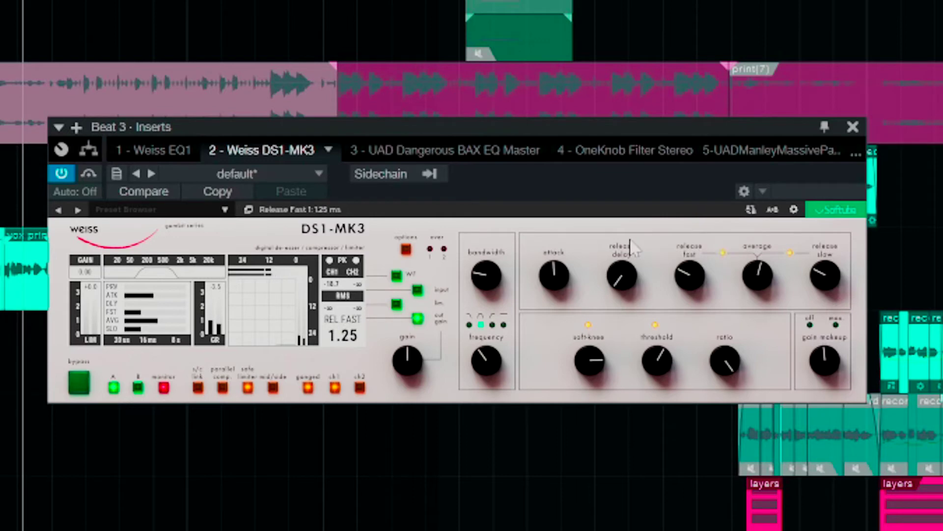
pyautogui.moveTo(753, 272); pyautogui.dragTo(750, 336)
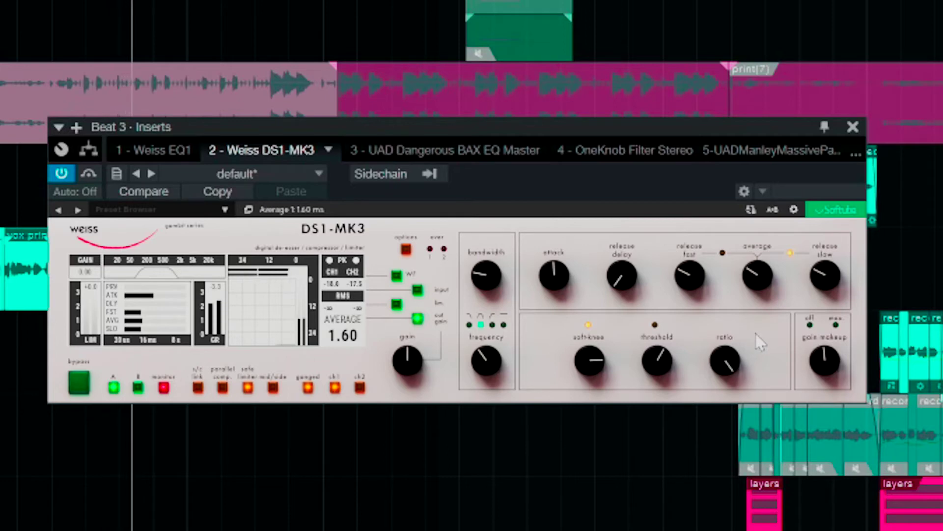
# Set release fast and release slow to 63.0 ms and the average to 40.0 ms
pyautogui.moveTo(688, 278)
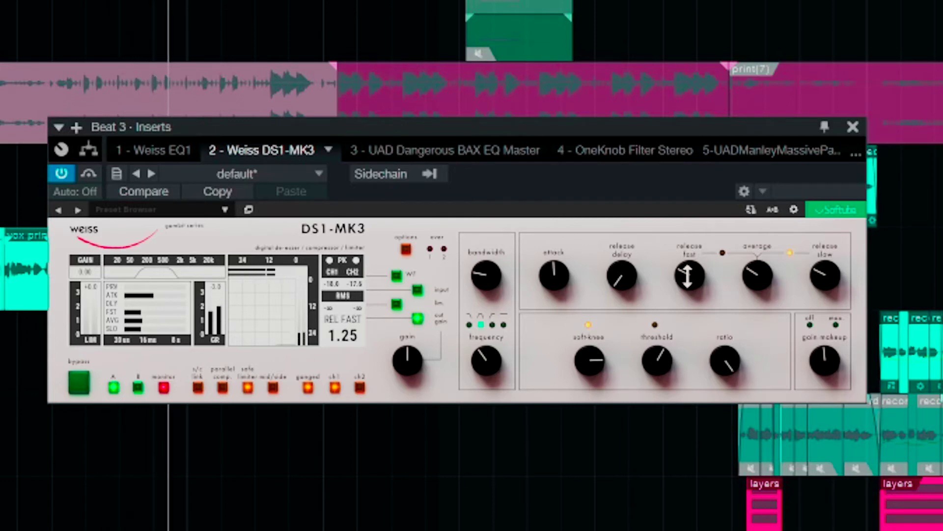
pyautogui.moveTo(687, 280); pyautogui.dragTo(708, 210)
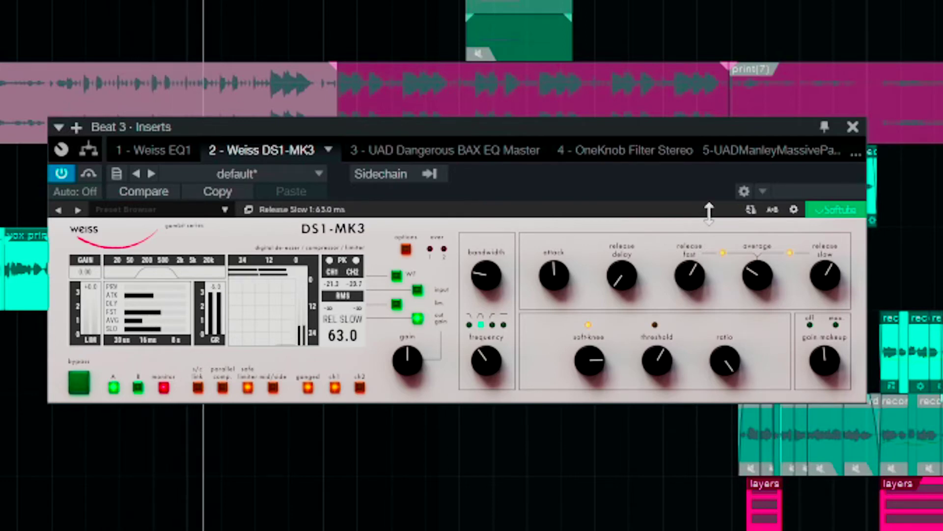
pyautogui.moveTo(757, 276); pyautogui.dragTo(779, 204)
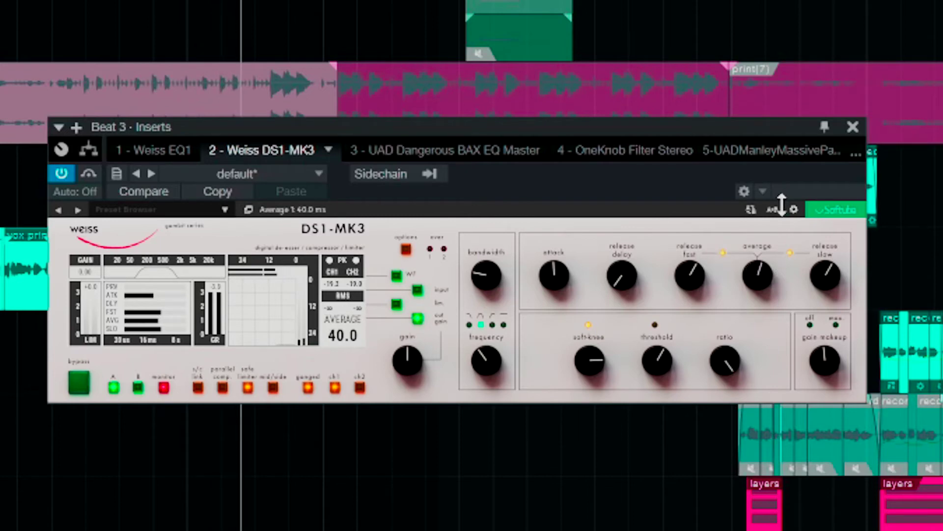
# Lower the ratio to 3.06:1 and fine-tune the threshold, then return the monitoring to the output signal
pyautogui.moveTo(659, 362); pyautogui.dragTo(659, 361)
pyautogui.moveTo(726, 362); pyautogui.dragTo(718, 393)
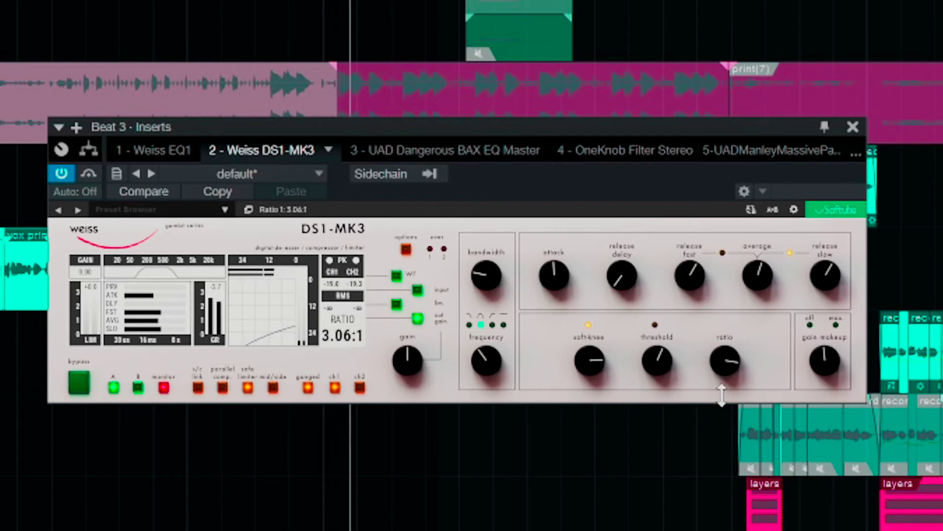
pyautogui.moveTo(659, 364); pyautogui.dragTo(659, 361)
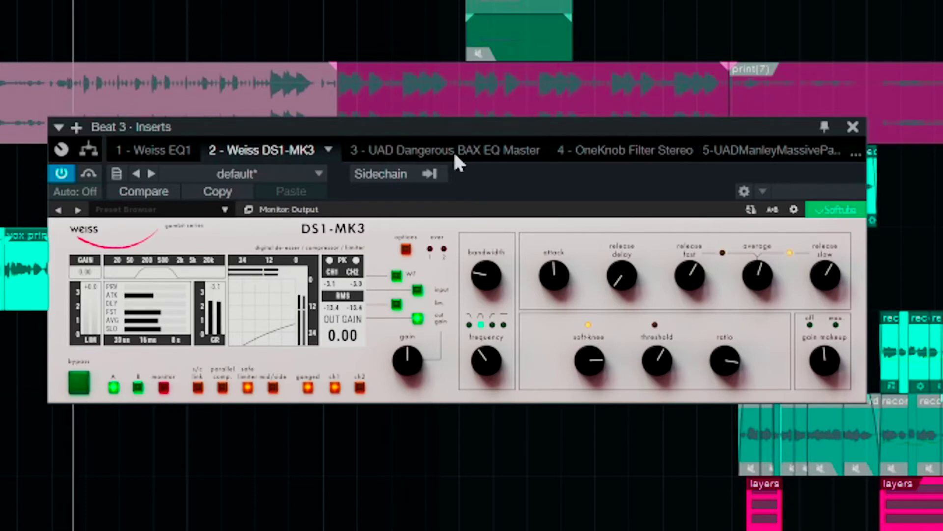
# Bypass the compressor to hear the unprocessed track, then turn processing back on
pyautogui.moveTo(486, 362)
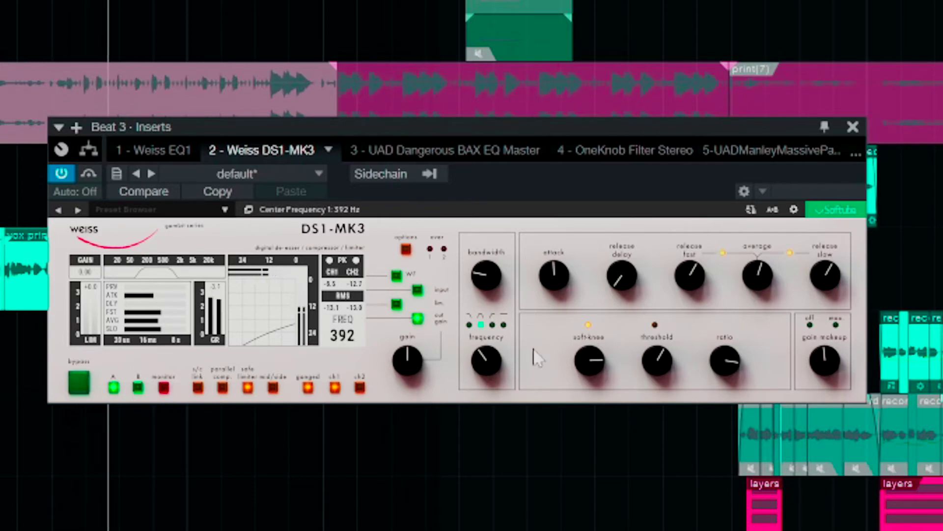
pyautogui.click(86, 388)
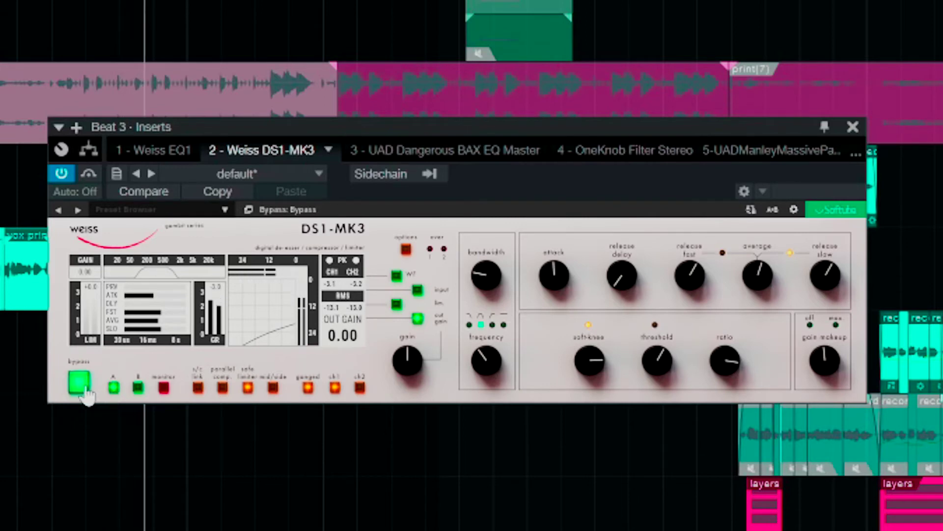
pyautogui.click(81, 386)
# Try a threshold of -19.0 dB, lower it again, and set the filter bandwidth to 1 1/3 octaves
pyautogui.moveTo(657, 361)
pyautogui.mouseDown()
pyautogui.moveTo(635, 439)
pyautogui.moveTo(672, 340)
pyautogui.moveTo(669, 353)
pyautogui.mouseUp()
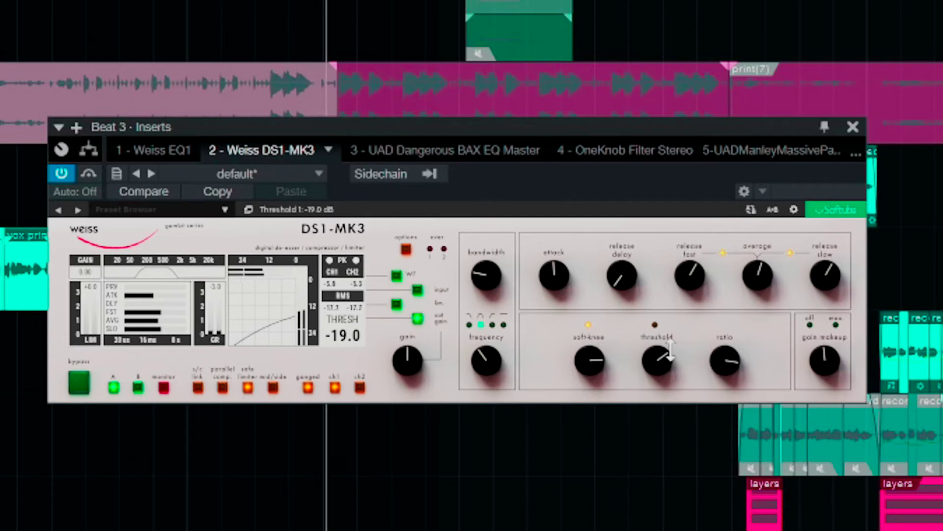
pyautogui.moveTo(491, 278); pyautogui.dragTo(498, 298)
pyautogui.moveTo(657, 357); pyautogui.dragTo(656, 376)
# With monitoring on, lower the threshold and try a band-pass center frequency of 1109 Hz
pyautogui.click(162, 389)
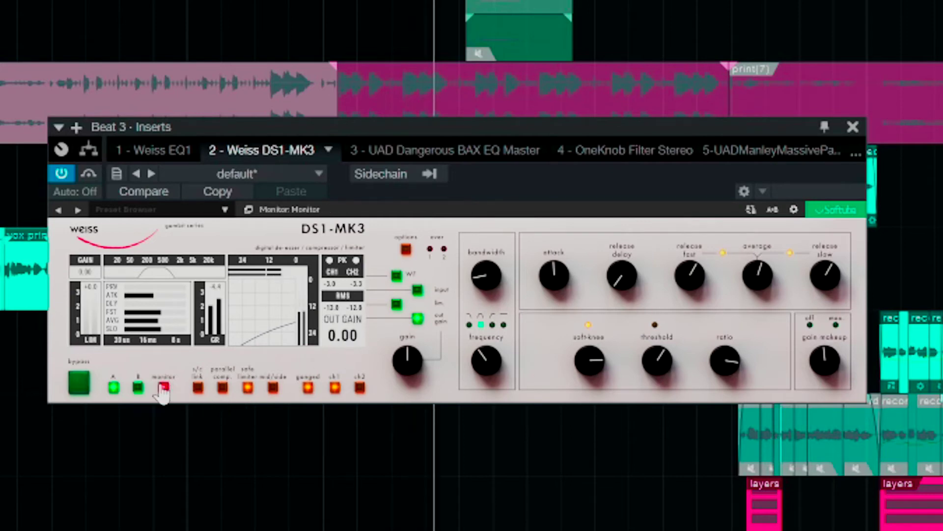
pyautogui.moveTo(660, 360); pyautogui.dragTo(659, 387)
pyautogui.click(493, 362)
pyautogui.moveTo(494, 362); pyautogui.dragTo(512, 338)
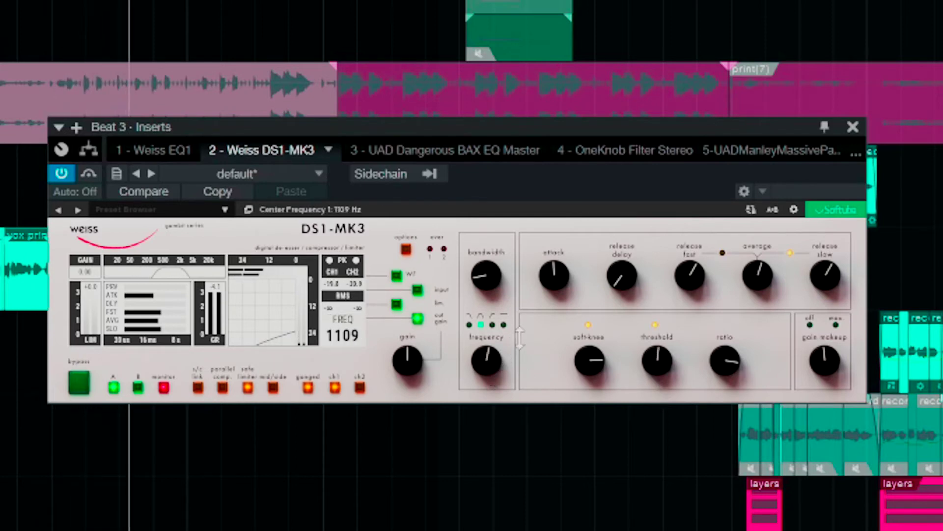
# Turn monitoring off, lower the center frequency well below 392 Hz, and set the threshold to -37.0 dB
pyautogui.click(164, 387)
pyautogui.moveTo(658, 364); pyautogui.dragTo(653, 425)
pyautogui.moveTo(491, 374); pyautogui.dragTo(480, 432)
pyautogui.moveTo(663, 363); pyautogui.dragTo(645, 417)
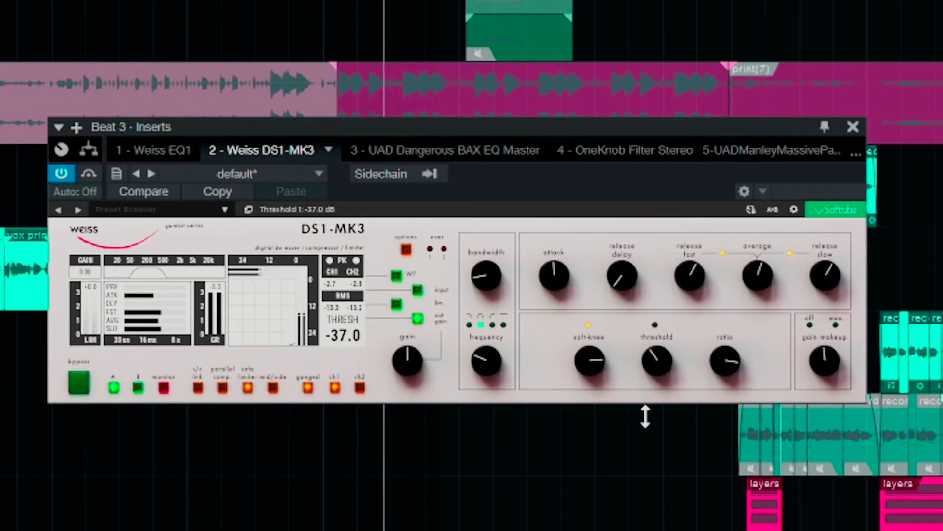
# Raise the gain make-up, toggling bypass before and after to compare the processed and unprocessed sound
pyautogui.click(83, 379)
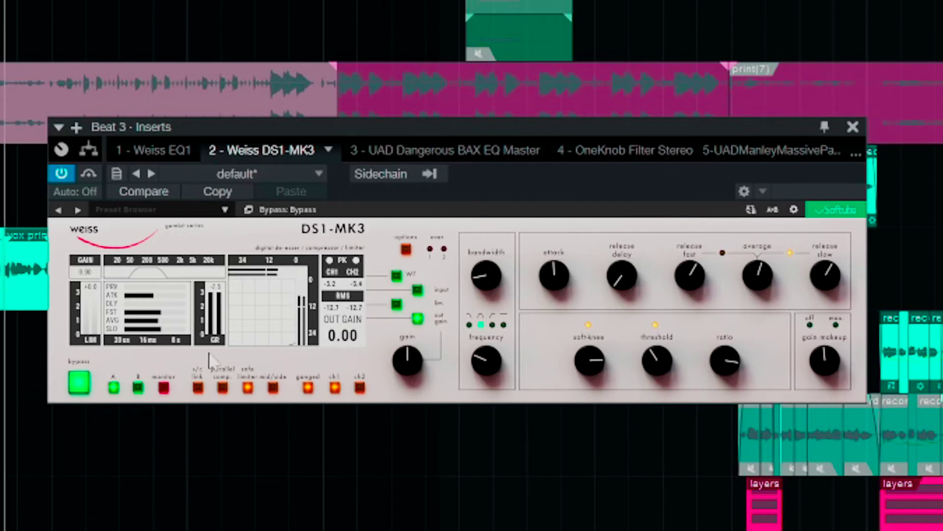
pyautogui.click(78, 382)
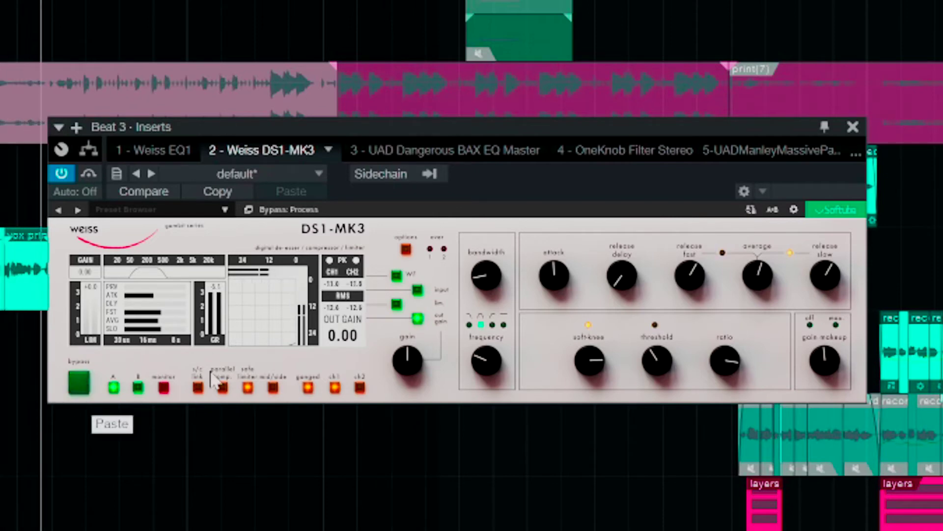
pyautogui.moveTo(847, 359); pyautogui.dragTo(843, 340)
pyautogui.click(86, 385)
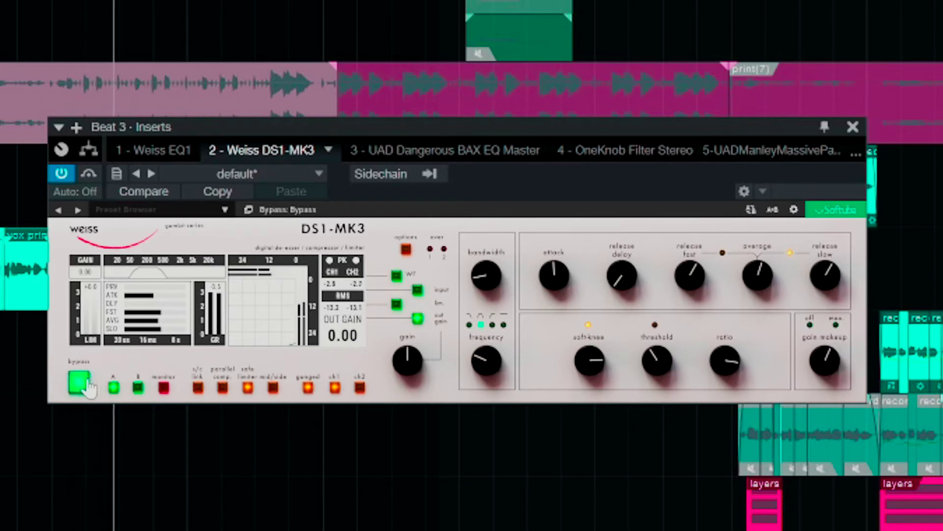
pyautogui.click(87, 386)
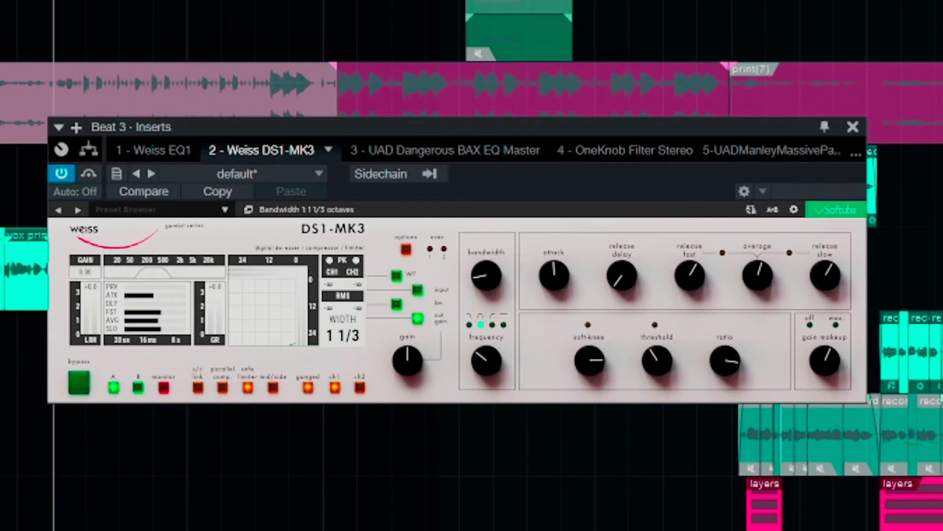
# Compare against the bypassed signal once more, then raise the threshold to -21.0 dB
pyautogui.click(81, 385)
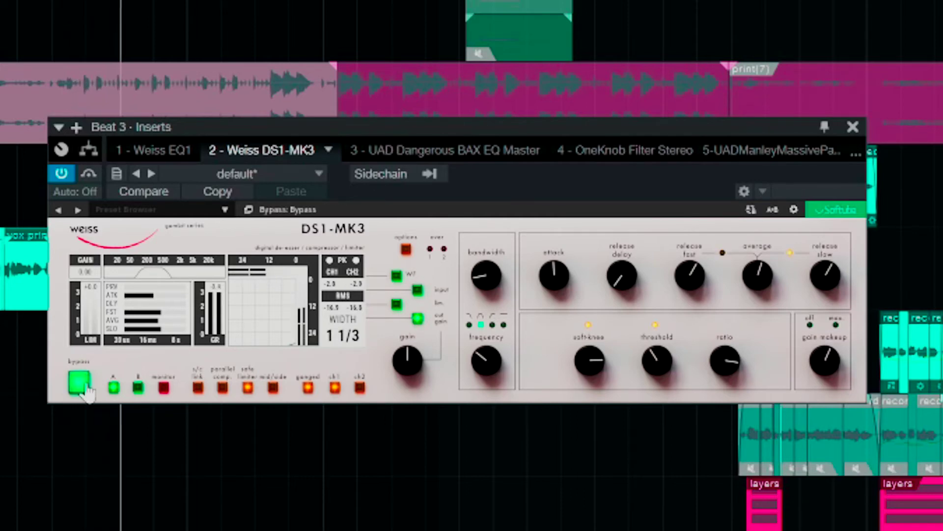
pyautogui.click(86, 386)
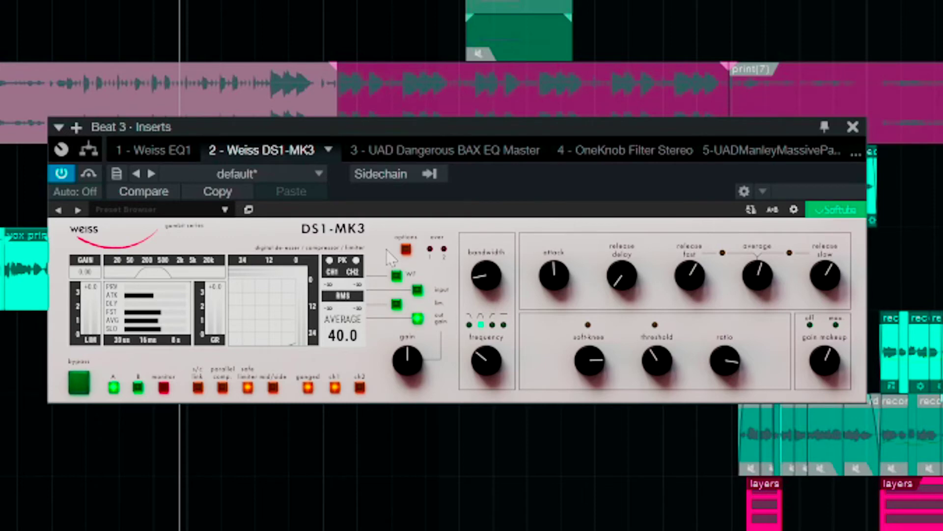
pyautogui.moveTo(657, 355); pyautogui.dragTo(667, 311)
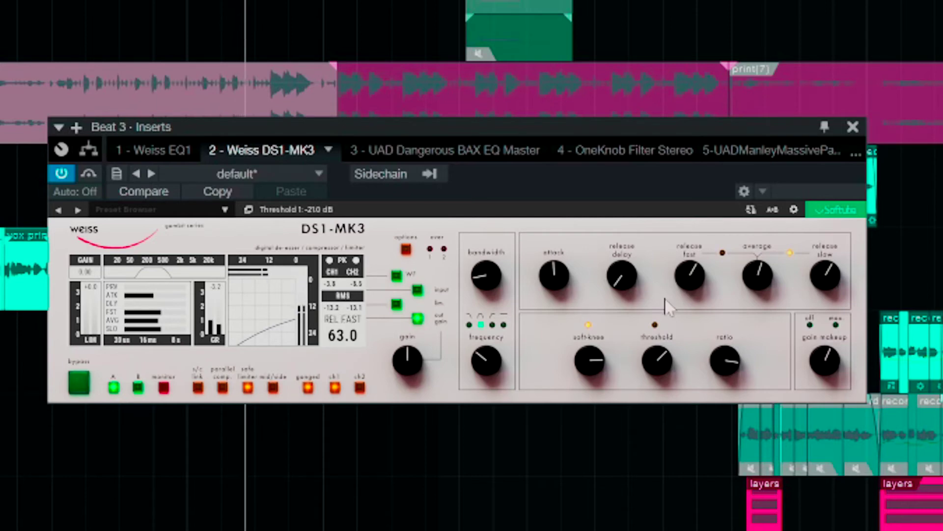
# Compare the bypassed and processed sound, then briefly toggle monitoring to listen to the filtered band
pyautogui.click(78, 383)
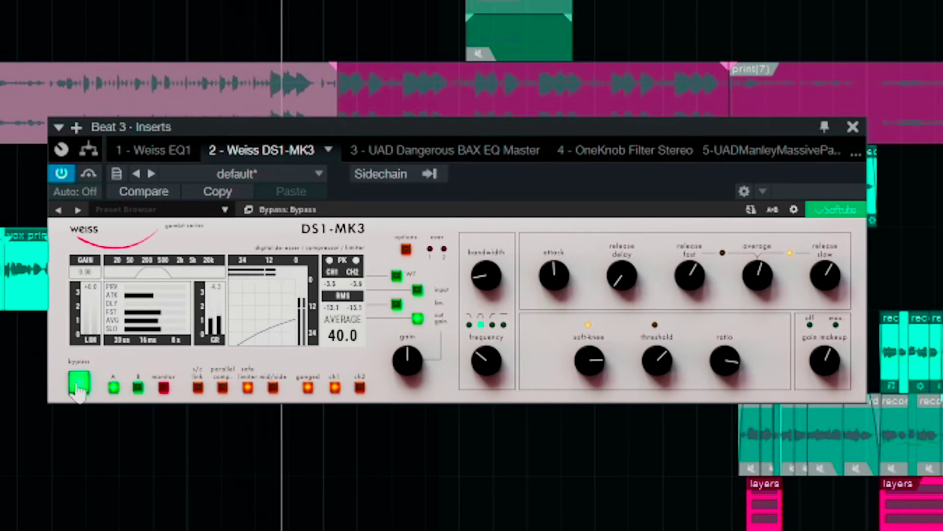
pyautogui.click(78, 384)
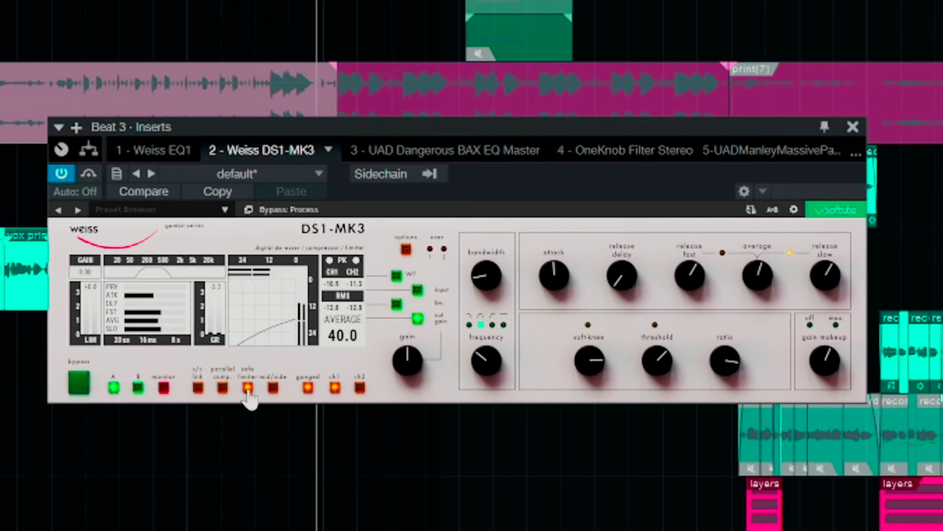
pyautogui.click(164, 391)
pyautogui.click(164, 388)
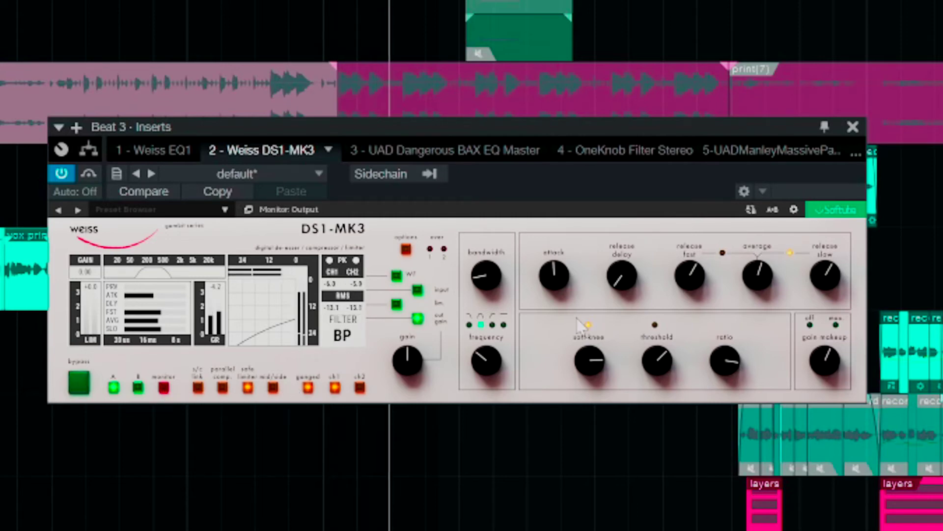
# Switch the filter to low-pass and lower its frequency to 55 Hz, adjusting the threshold and turning monitoring off
pyautogui.moveTo(483, 271)
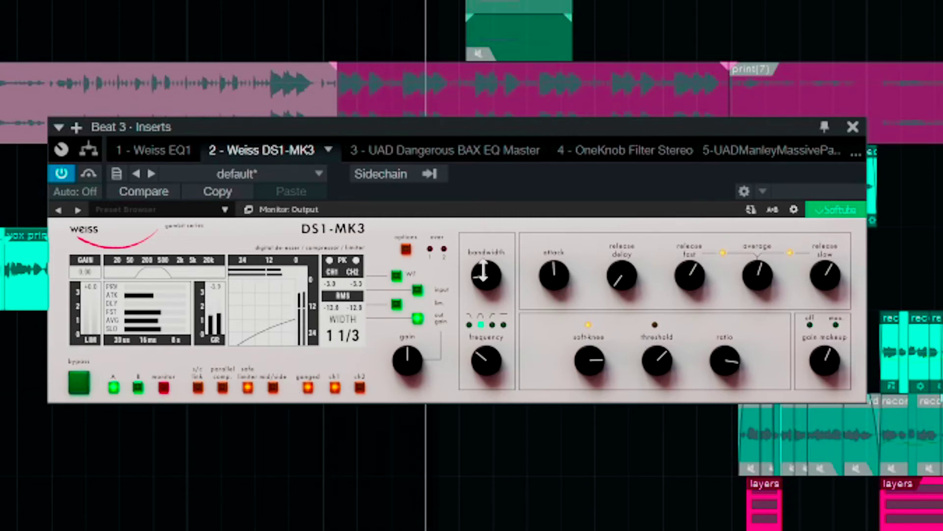
pyautogui.click(469, 324)
pyautogui.moveTo(486, 359); pyautogui.dragTo(486, 419)
pyautogui.moveTo(657, 346)
pyautogui.mouseDown()
pyautogui.moveTo(652, 403)
pyautogui.moveTo(659, 340)
pyautogui.mouseUp()
pyautogui.click(163, 388)
pyautogui.moveTo(482, 379)
pyautogui.mouseDown()
pyautogui.moveTo(484, 355)
pyautogui.moveTo(476, 380)
pyautogui.mouseUp()
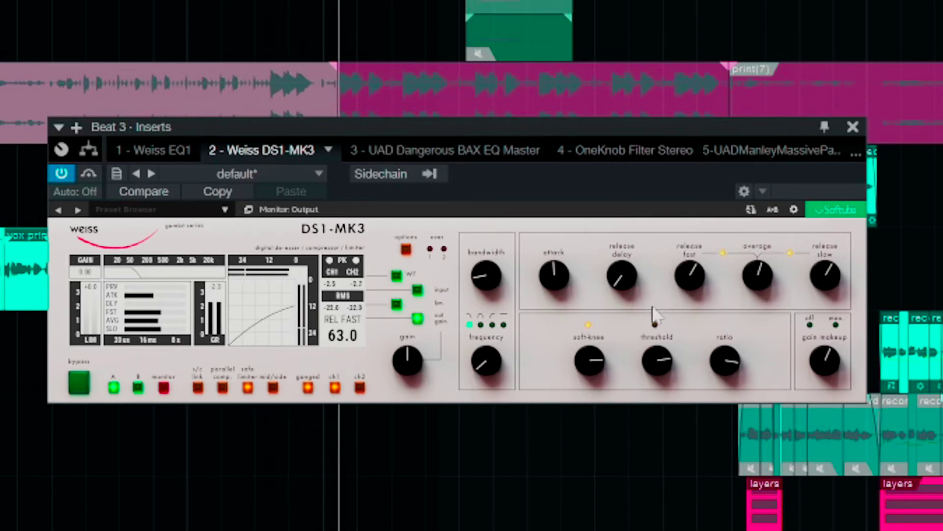
# Set the threshold to -21.0 dB and the gain make-up to 4.0 dB, then compare against the bypassed signal
pyautogui.moveTo(660, 358); pyautogui.dragTo(653, 400)
pyautogui.moveTo(828, 366); pyautogui.dragTo(814, 361)
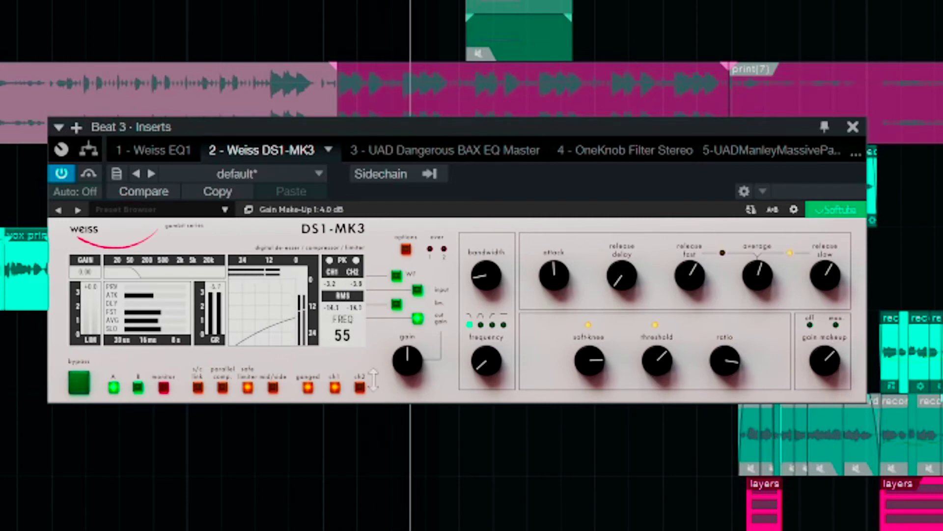
pyautogui.click(79, 384)
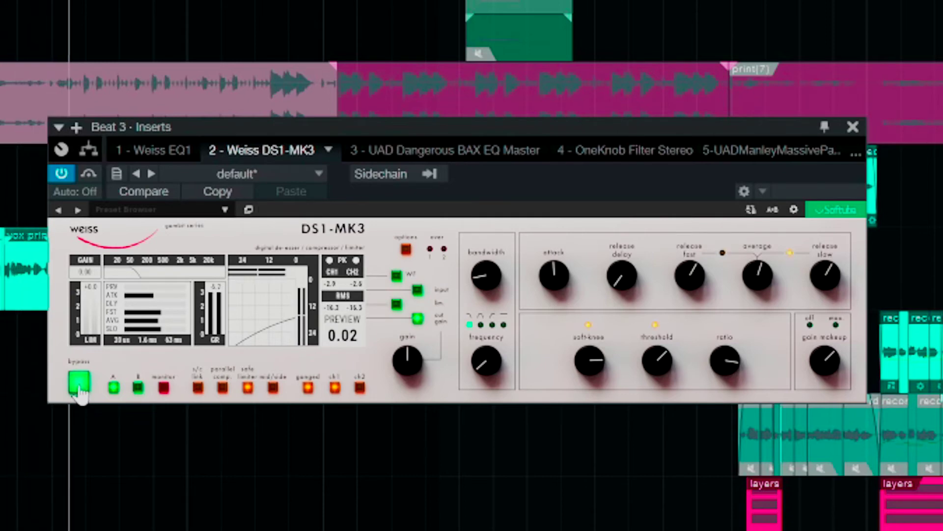
pyautogui.click(78, 384)
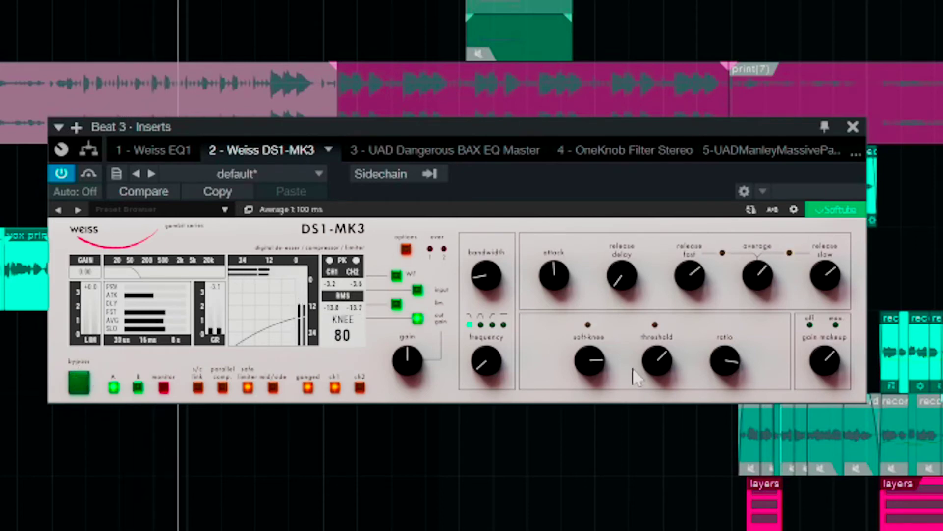
# Set the average release to 100 ms and toggle bypass to compare the low-pass compression with the dry signal
pyautogui.click(79, 385)
pyautogui.click(78, 384)
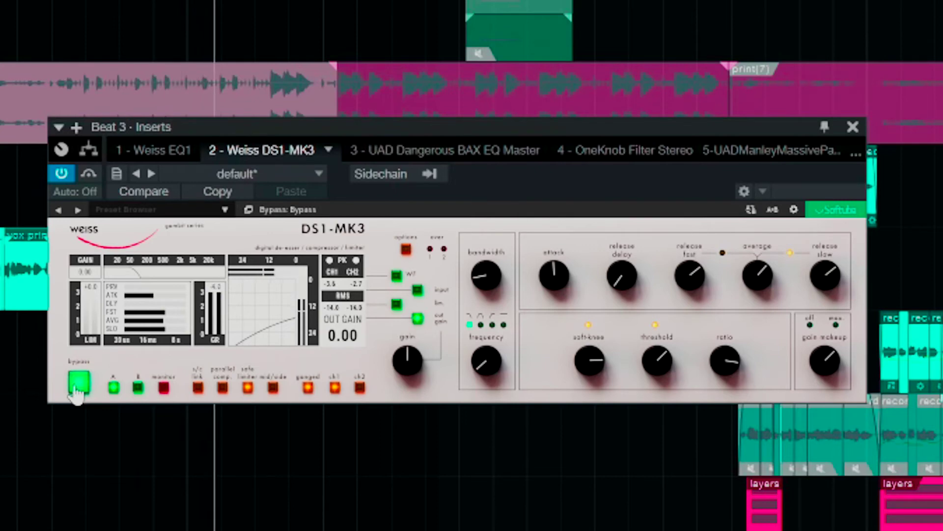
pyautogui.click(78, 385)
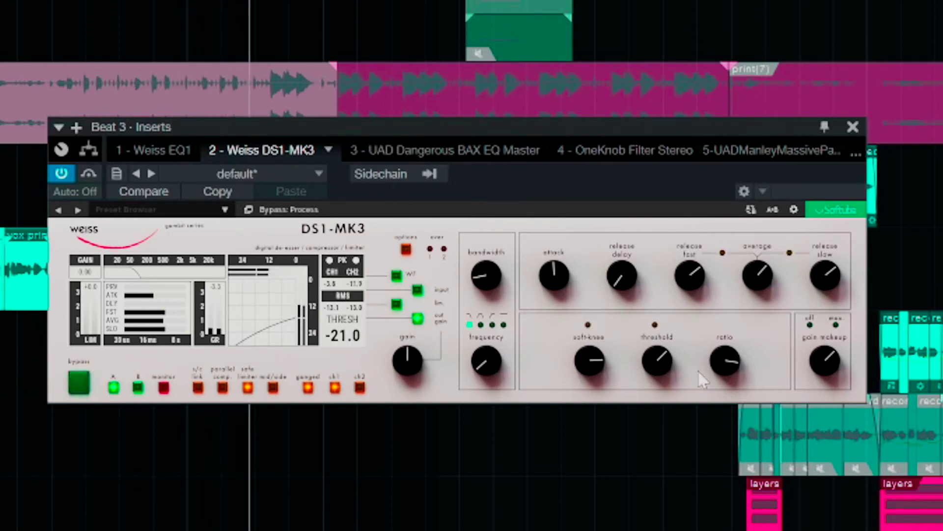
# Try out the limiter gain and return it to 0.0 dB, then raise the threshold and set the attack to 31.5 ms
pyautogui.click(413, 361)
pyautogui.moveTo(417, 367)
pyautogui.mouseDown()
pyautogui.moveTo(417, 352)
pyautogui.moveTo(411, 373)
pyautogui.mouseUp()
pyautogui.moveTo(658, 361); pyautogui.dragTo(668, 342)
pyautogui.moveTo(555, 274); pyautogui.dragTo(564, 234)
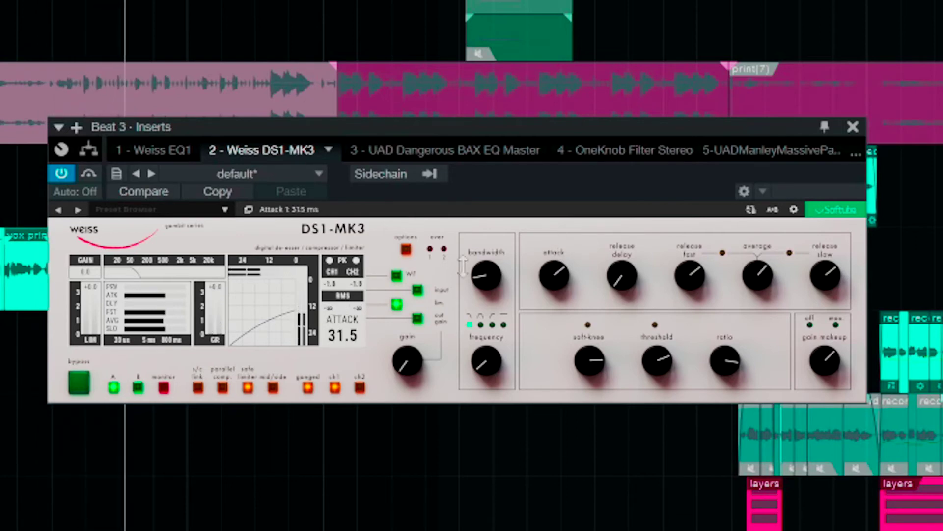
# Repeatedly switch bypass on and off to compare the longer-attack low-frequency compression with the unprocessed signal
pyautogui.click(75, 393)
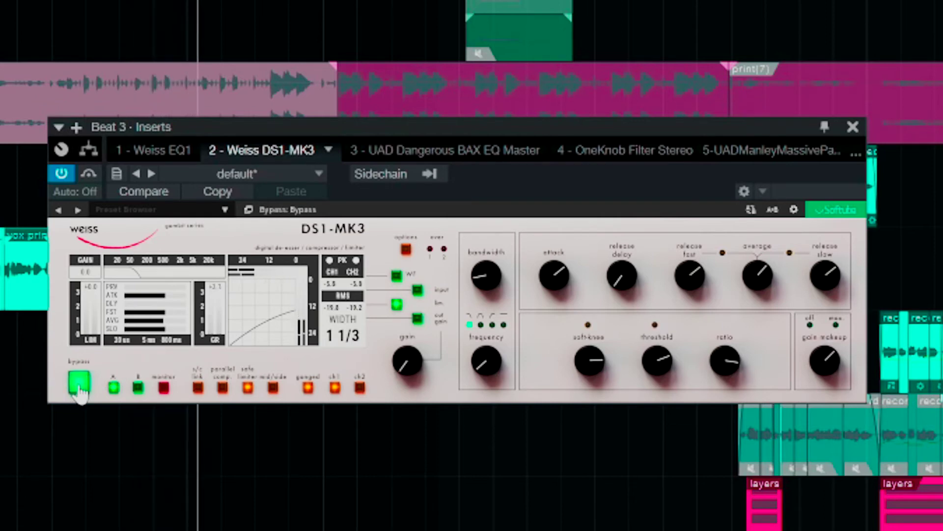
pyautogui.click(79, 386)
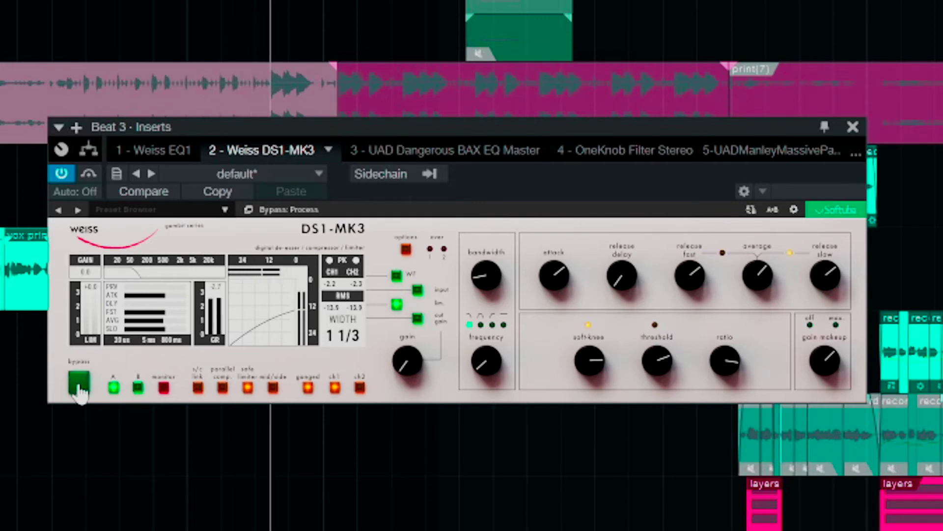
pyautogui.click(79, 386)
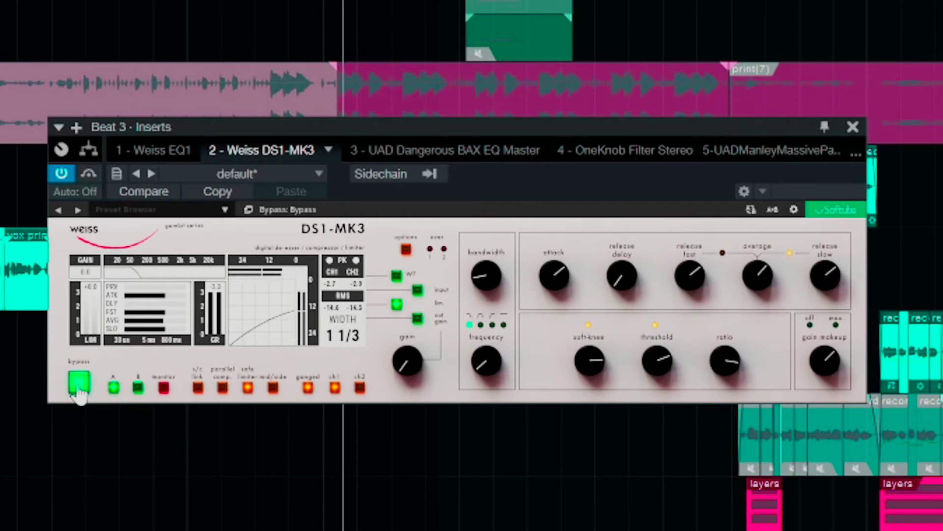
pyautogui.click(78, 388)
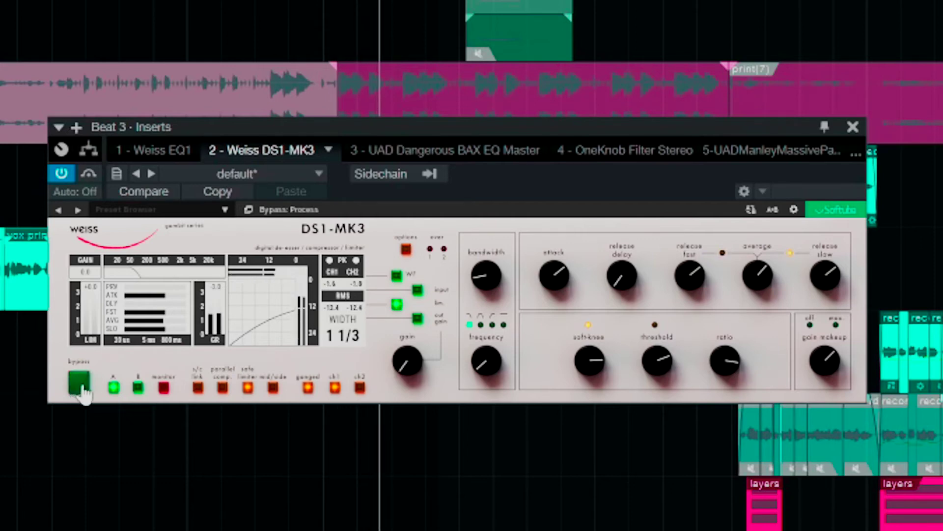
pyautogui.click(87, 386)
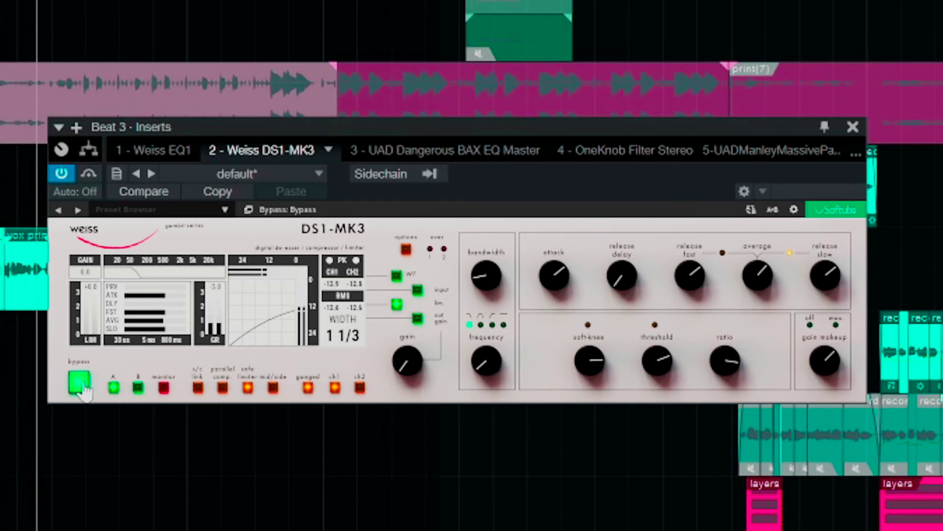
pyautogui.click(84, 388)
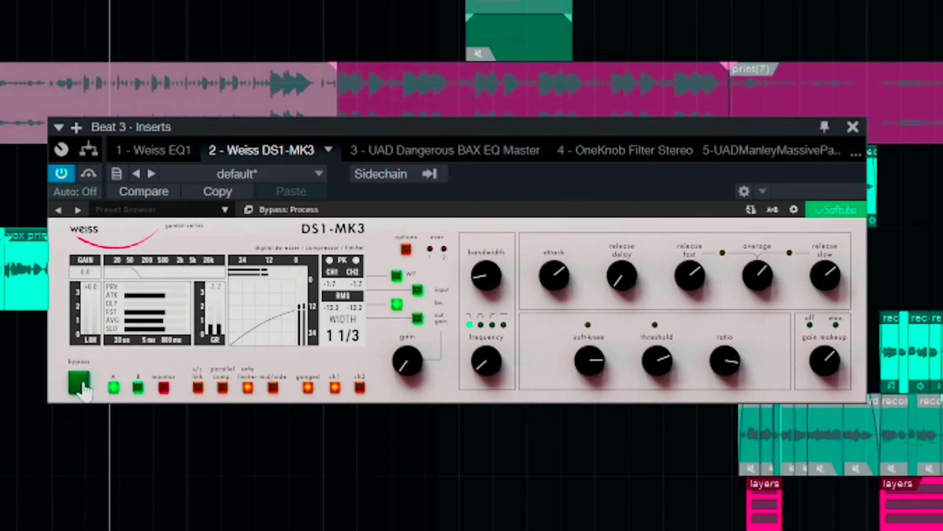
pyautogui.click(83, 388)
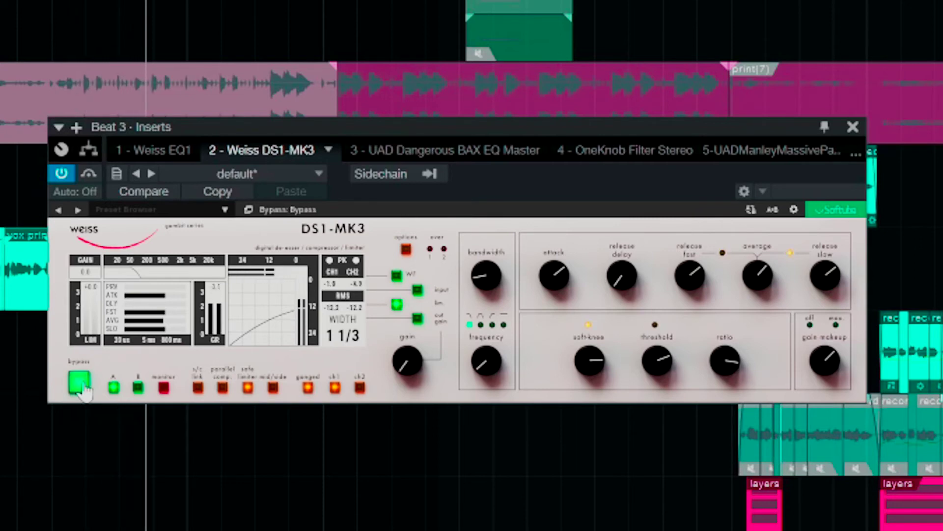
pyautogui.click(84, 388)
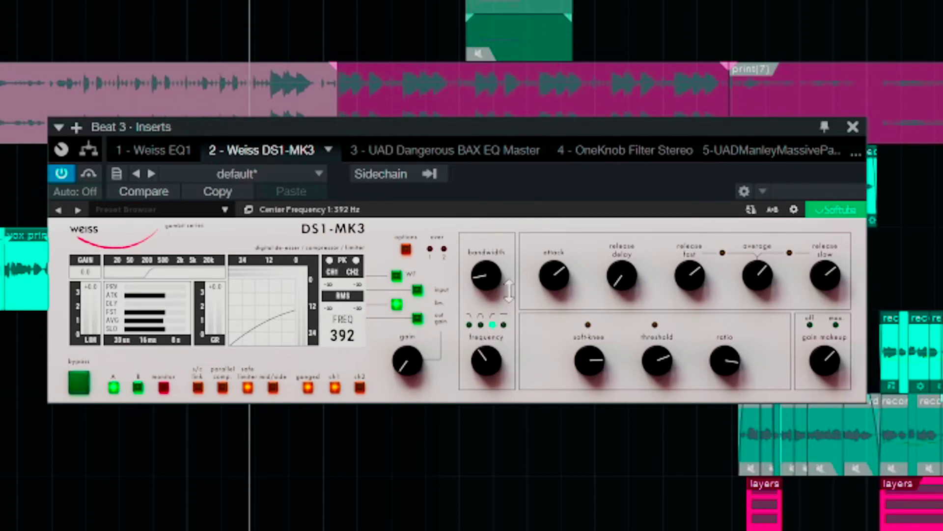
# With the high-pass filter, reset the gain make-up to 0.0 dB and raise the center frequency to about 1568 Hz while monitoring the filtered band
pyautogui.moveTo(488, 356); pyautogui.dragTo(488, 350)
pyautogui.moveTo(840, 361); pyautogui.dragTo(832, 400)
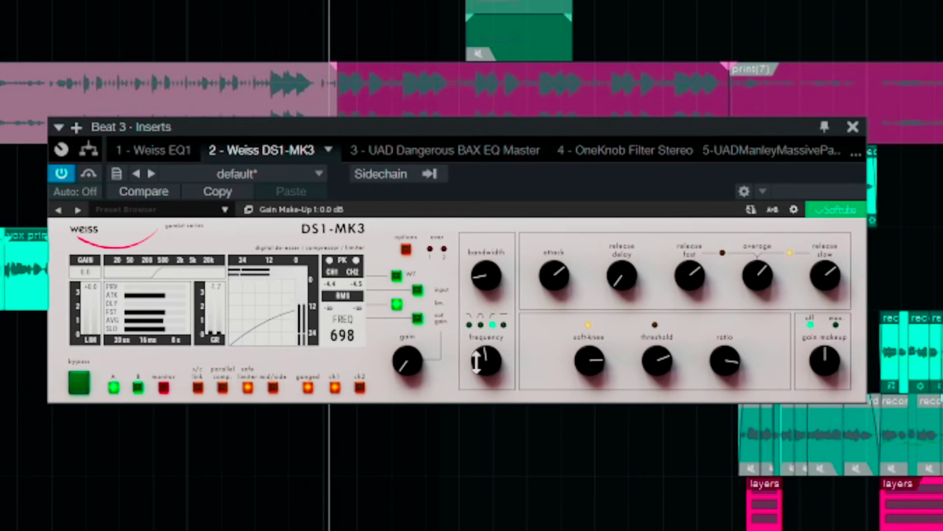
pyautogui.moveTo(486, 363); pyautogui.dragTo(478, 332)
pyautogui.click(164, 387)
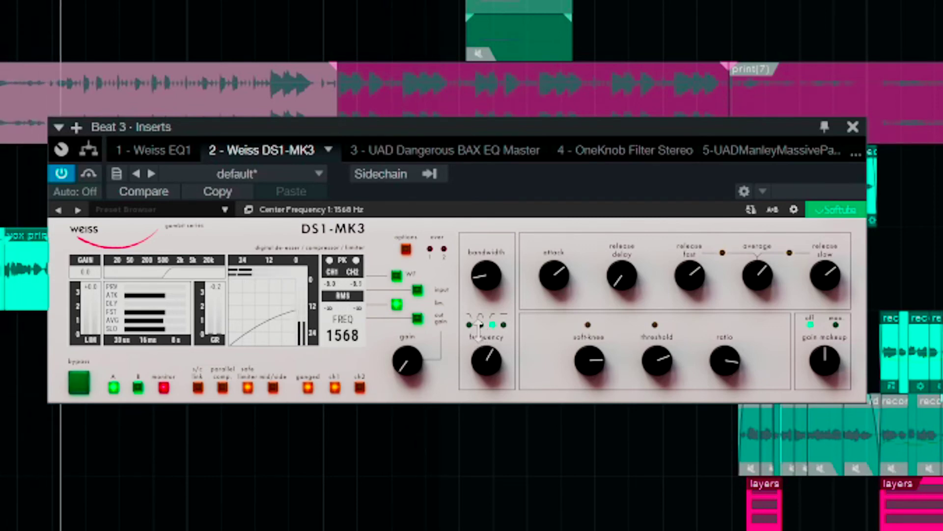
pyautogui.click(163, 387)
# Lower the threshold to -21.0 dB and set the attack to 40.0 ms, then compare against the bypassed signal
pyautogui.moveTo(653, 358); pyautogui.dragTo(644, 381)
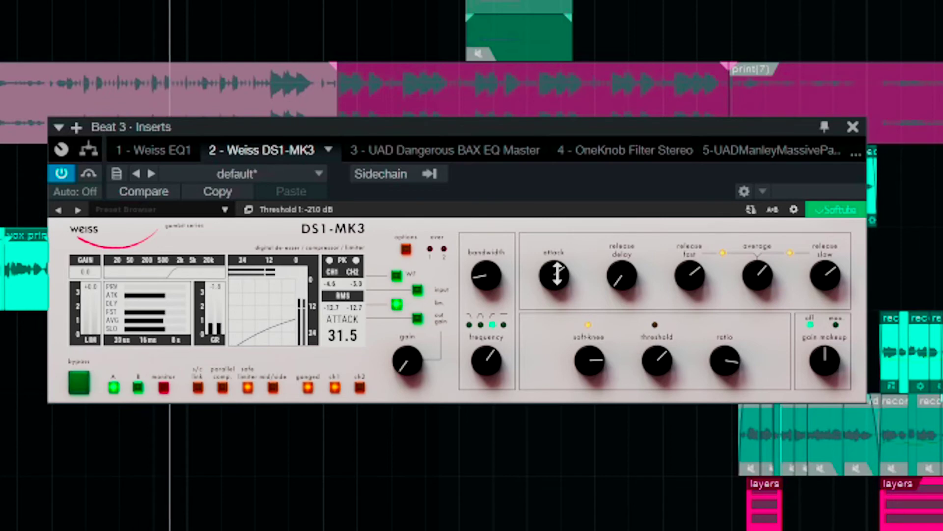
pyautogui.moveTo(557, 275); pyautogui.dragTo(557, 266)
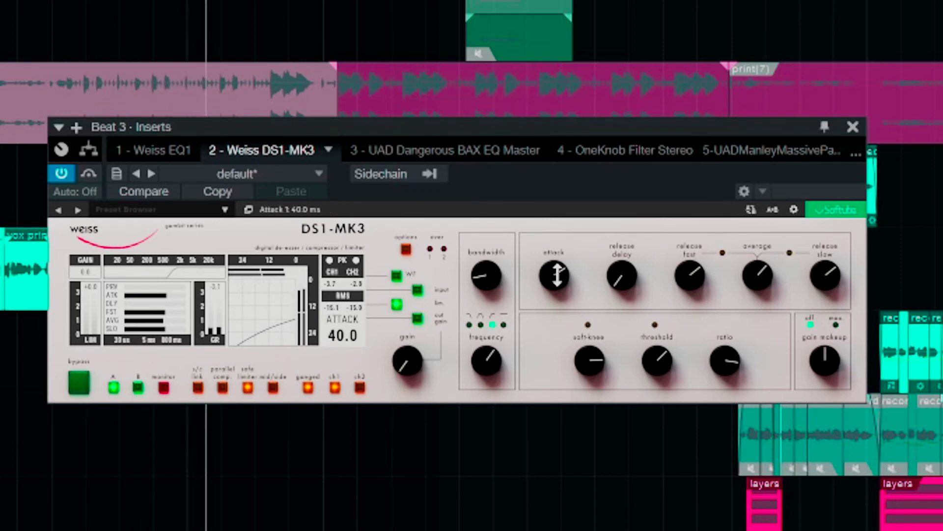
pyautogui.click(84, 387)
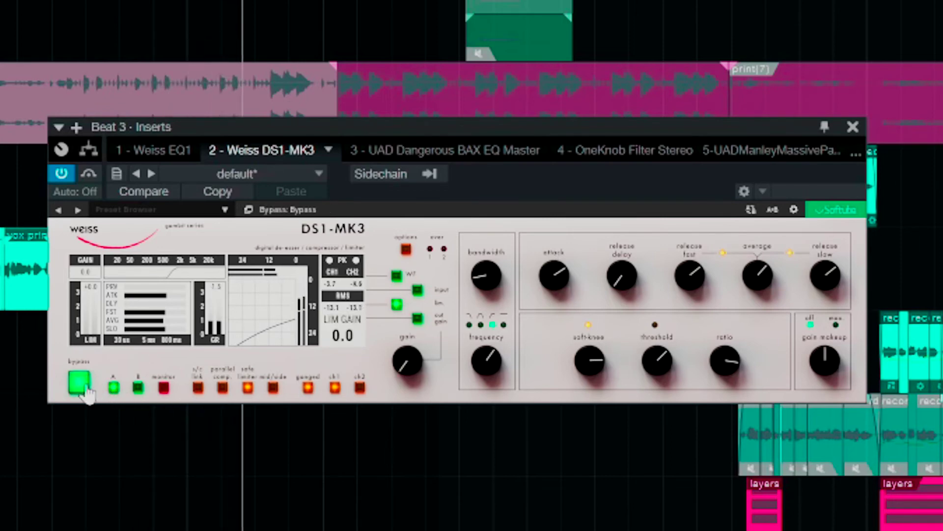
pyautogui.click(87, 390)
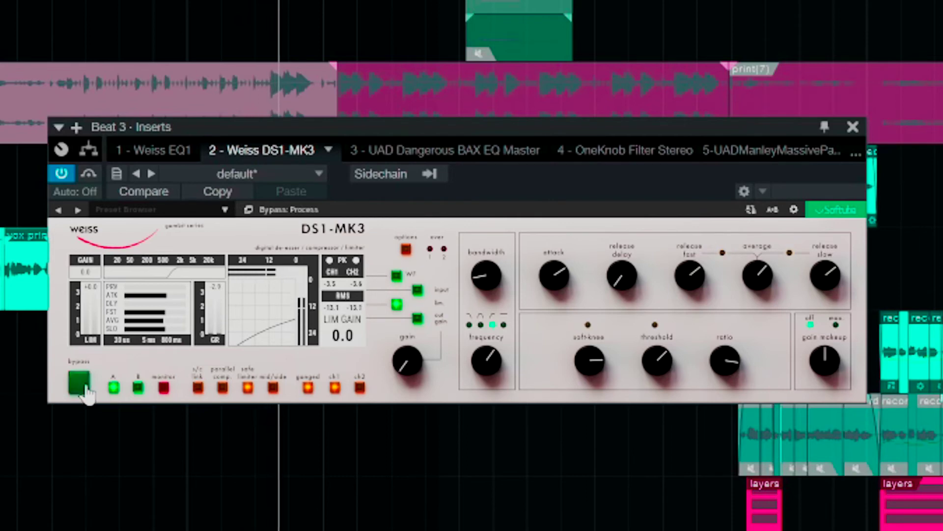
# Set the gain make-up to 0.6 dB and toggle bypass several times to compare the high-frequency compression with the dry signal
pyautogui.moveTo(828, 362); pyautogui.dragTo(828, 358)
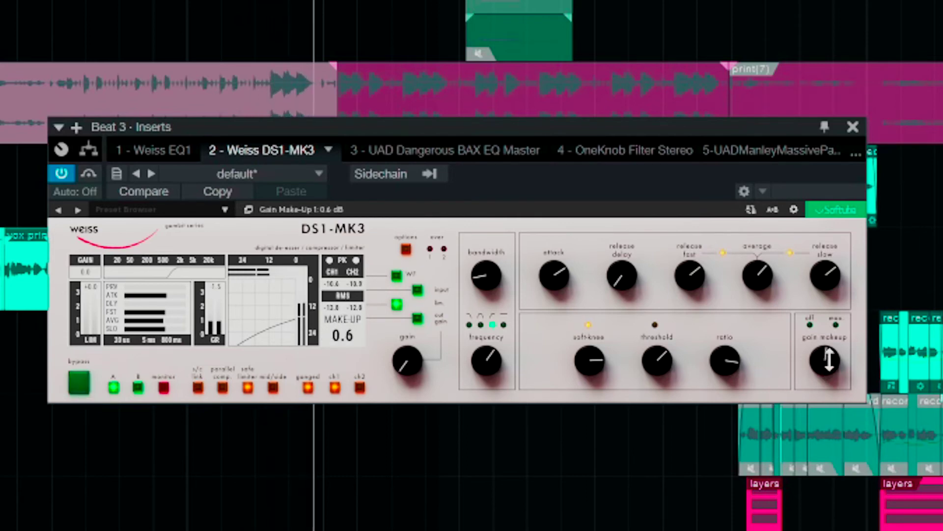
pyautogui.click(80, 390)
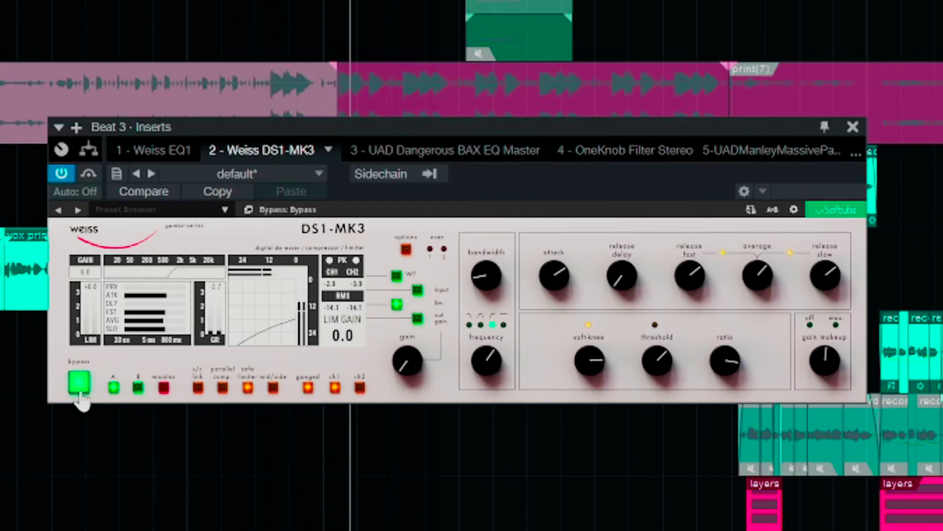
pyautogui.click(80, 389)
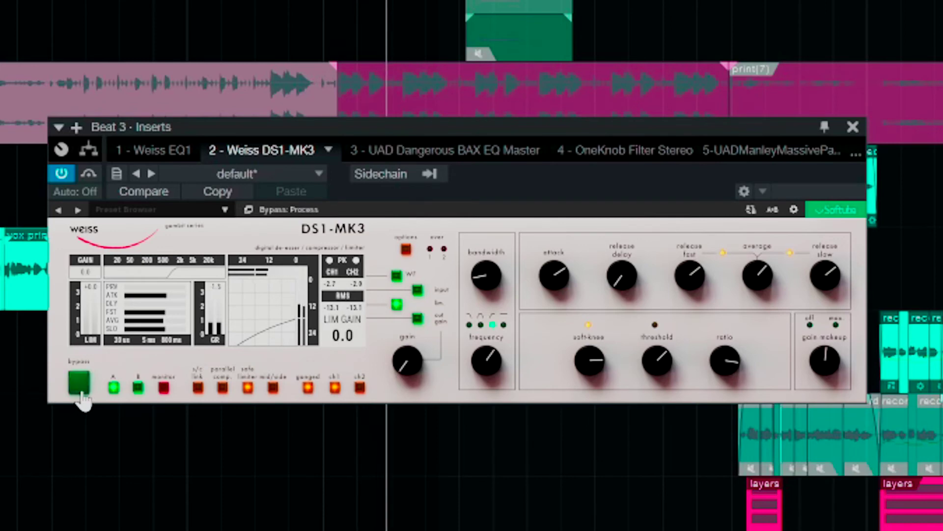
pyautogui.click(80, 390)
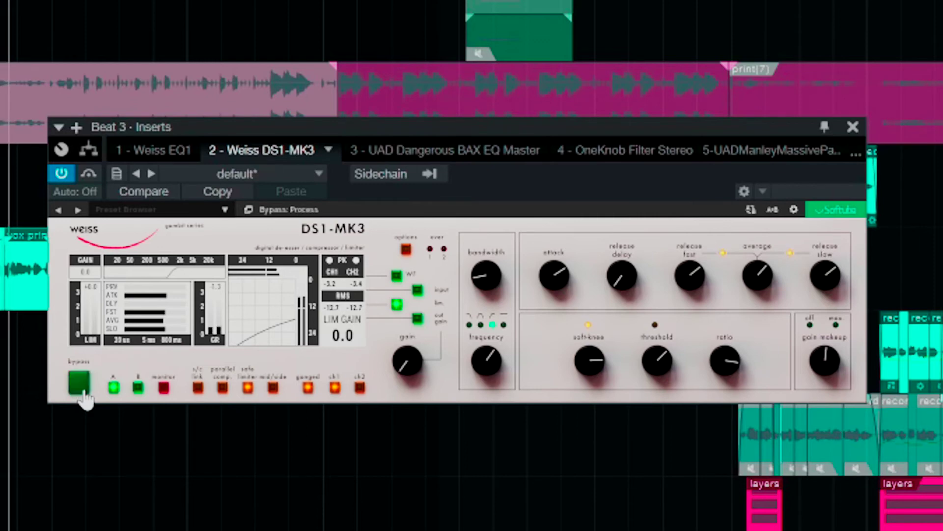
pyautogui.click(81, 389)
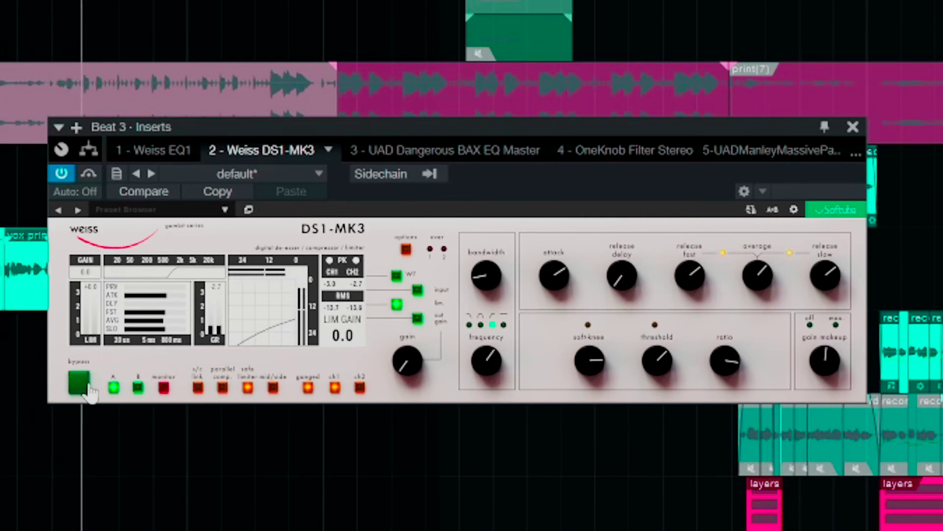
pyautogui.click(81, 386)
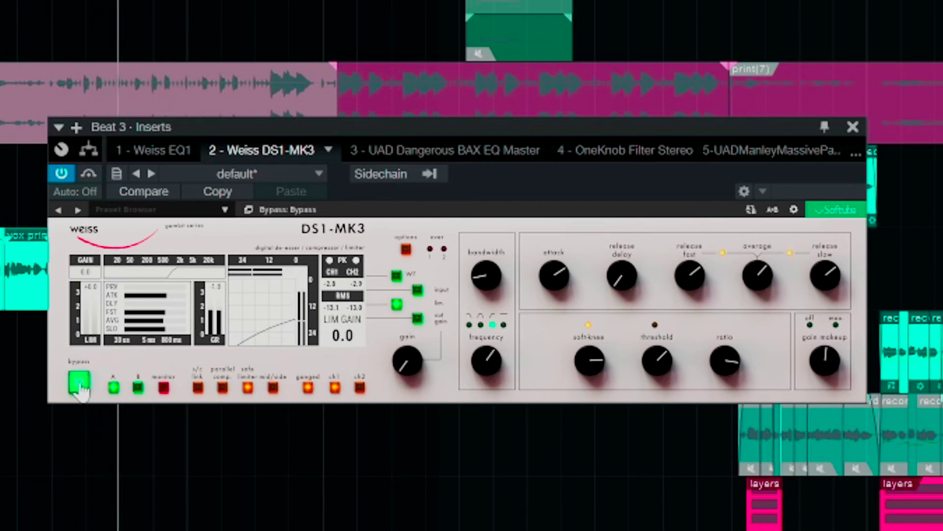
pyautogui.click(82, 386)
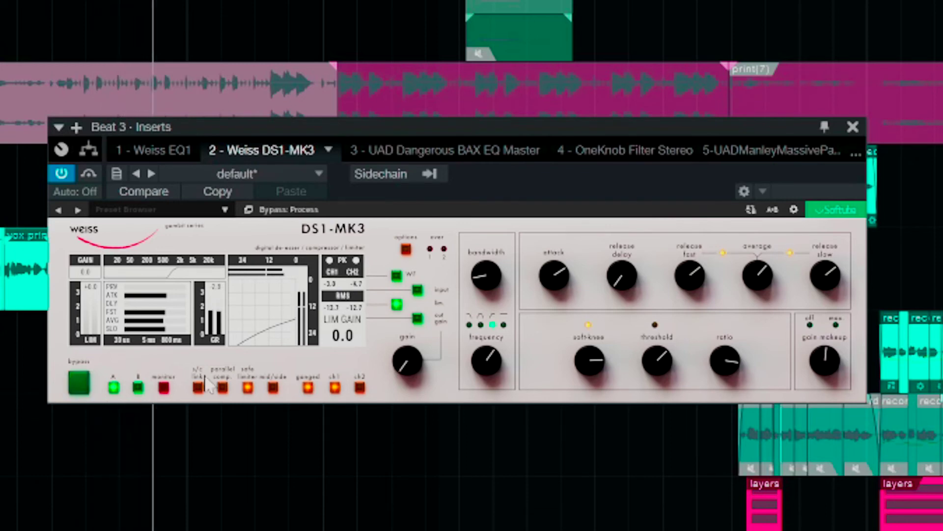
# Set the limiter gain to 0.1 dB and slightly lower the ratio, then compare the result with bypass
pyautogui.moveTo(408, 359); pyautogui.dragTo(415, 411)
pyautogui.moveTo(655, 362)
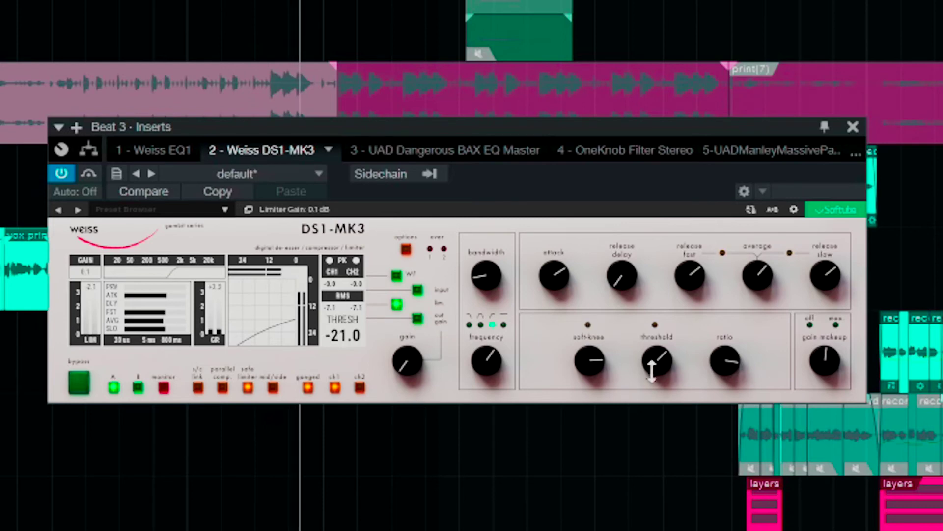
pyautogui.moveTo(722, 359); pyautogui.dragTo(723, 368)
pyautogui.moveTo(596, 364)
pyautogui.click(79, 386)
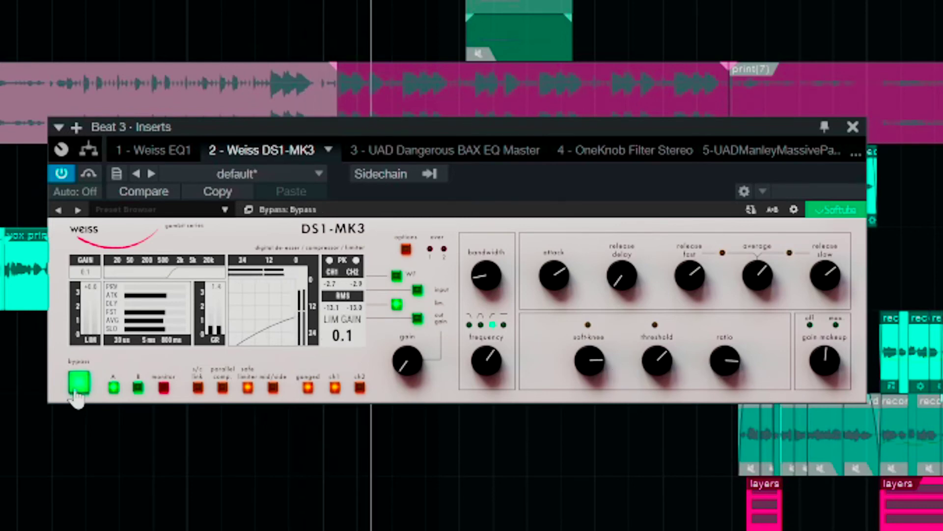
pyautogui.click(79, 386)
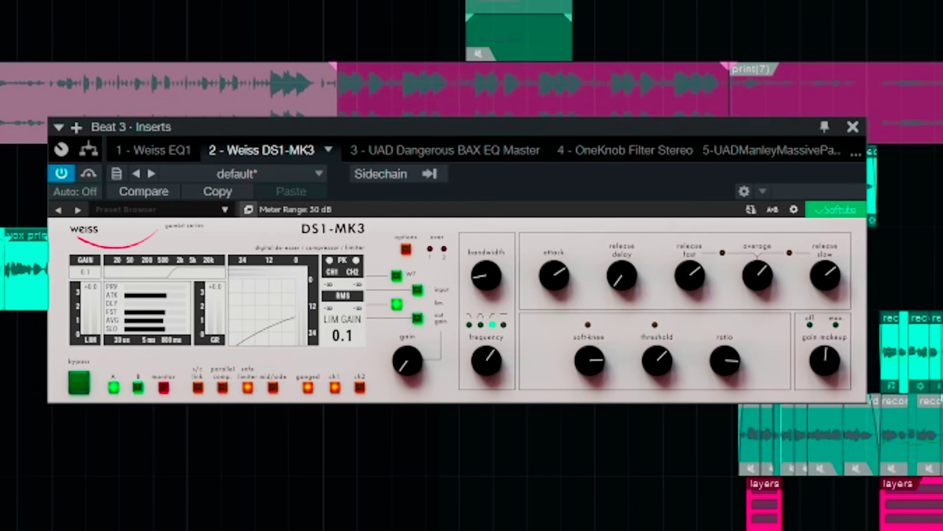
# Switch to the DS1-MK3 on the VOX track in stereo mode and set its threshold to -19.0 dB
pyautogui.press('Escape')
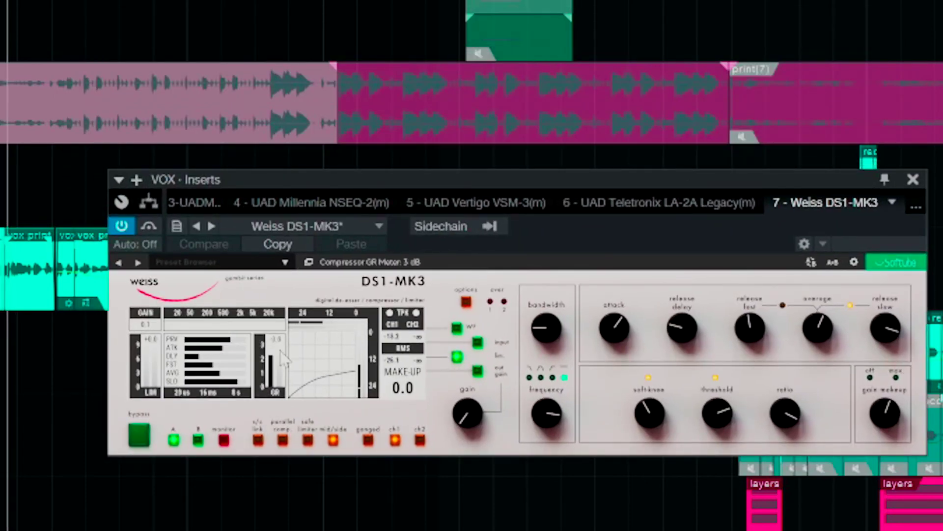
pyautogui.moveTo(701, 422)
pyautogui.moveTo(701, 423); pyautogui.dragTo(703, 421)
pyautogui.moveTo(549, 426)
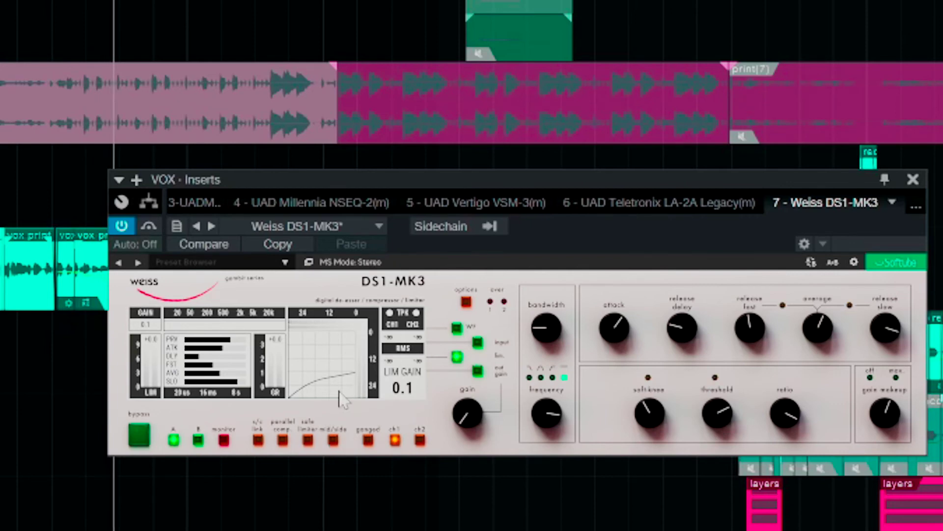
pyautogui.click(369, 441)
pyautogui.moveTo(716, 412); pyautogui.dragTo(715, 416)
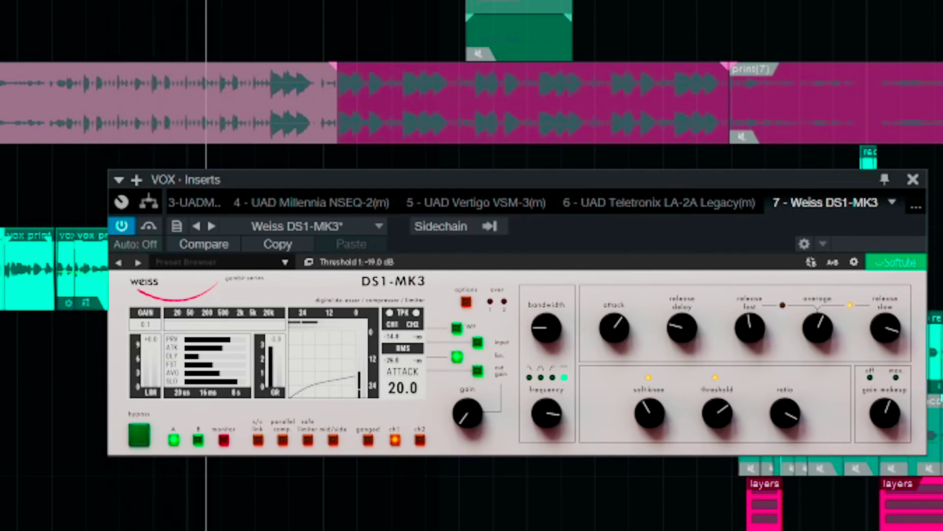
# Lower the vocal compressor's threshold slightly and set the attack to 20.0 ms
pyautogui.moveTo(459, 411)
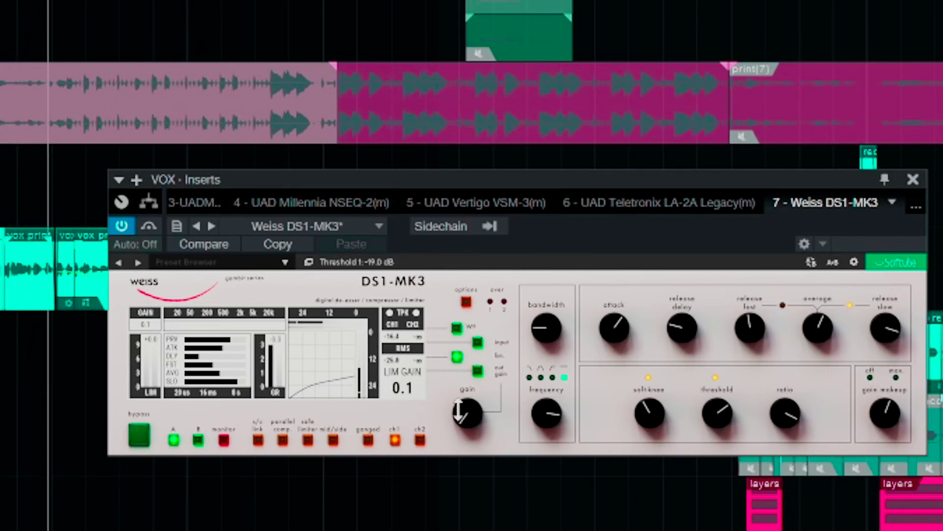
pyautogui.moveTo(616, 327)
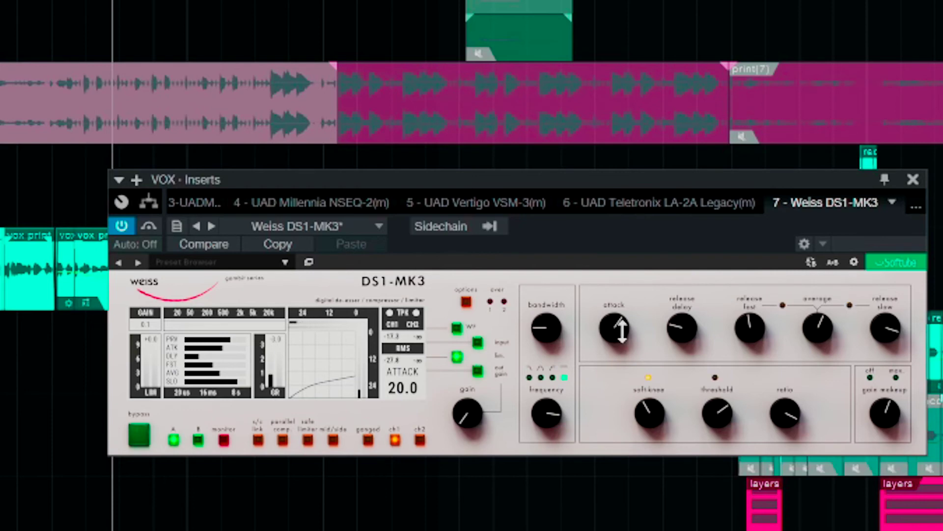
pyautogui.moveTo(682, 327)
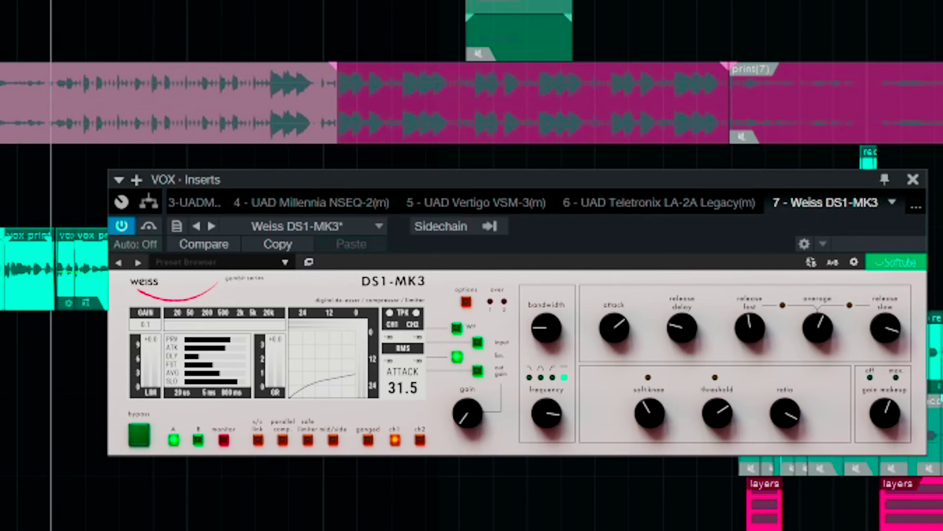
pyautogui.moveTo(717, 414); pyautogui.dragTo(717, 421)
pyautogui.moveTo(613, 322)
pyautogui.moveTo(613, 323); pyautogui.dragTo(613, 334)
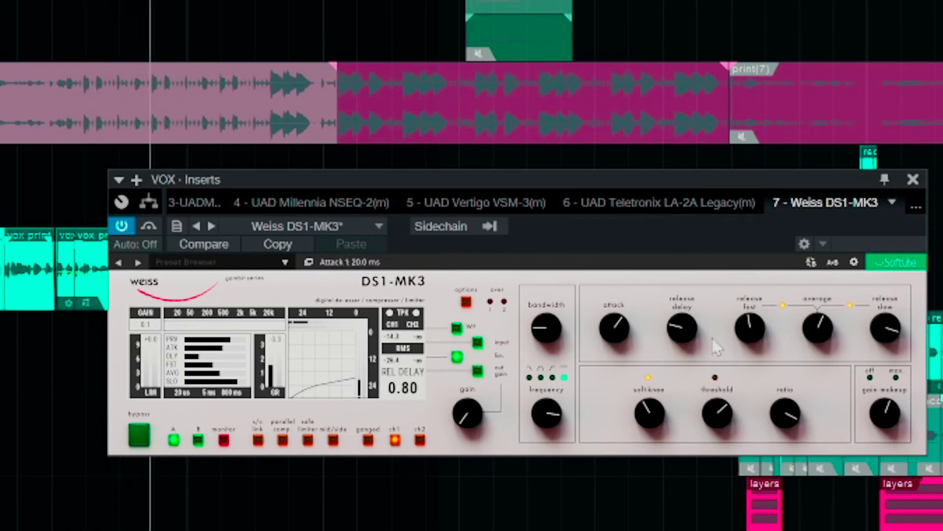
# Lengthen the fast release and set the release average to 40.0 ms
pyautogui.moveTo(750, 324); pyautogui.dragTo(760, 316)
pyautogui.moveTo(841, 330)
pyautogui.moveTo(840, 329)
pyautogui.mouseDown()
pyautogui.moveTo(840, 285)
pyautogui.moveTo(833, 401)
pyautogui.moveTo(838, 339)
pyautogui.mouseUp()
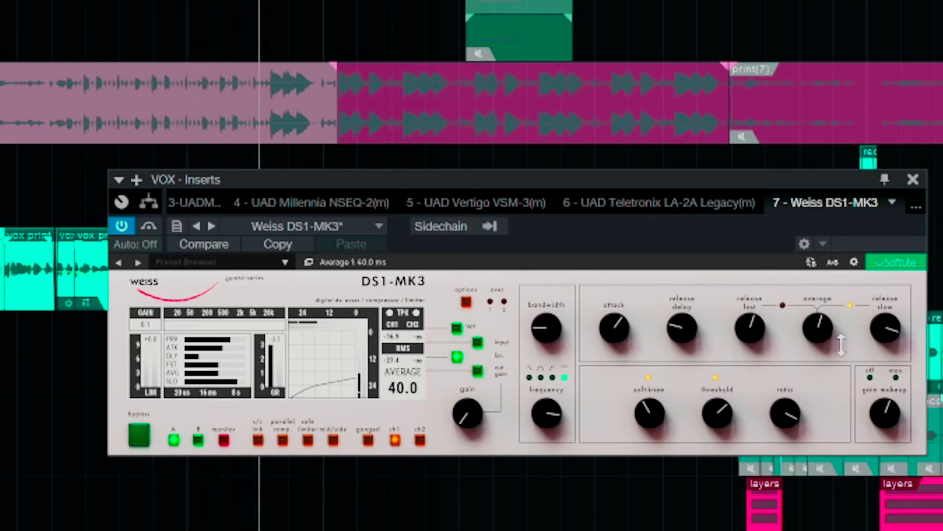
# Turn off the gain make-up and compare the processed vocal with the bypassed signal
pyautogui.moveTo(883, 415); pyautogui.dragTo(881, 445)
pyautogui.click(141, 445)
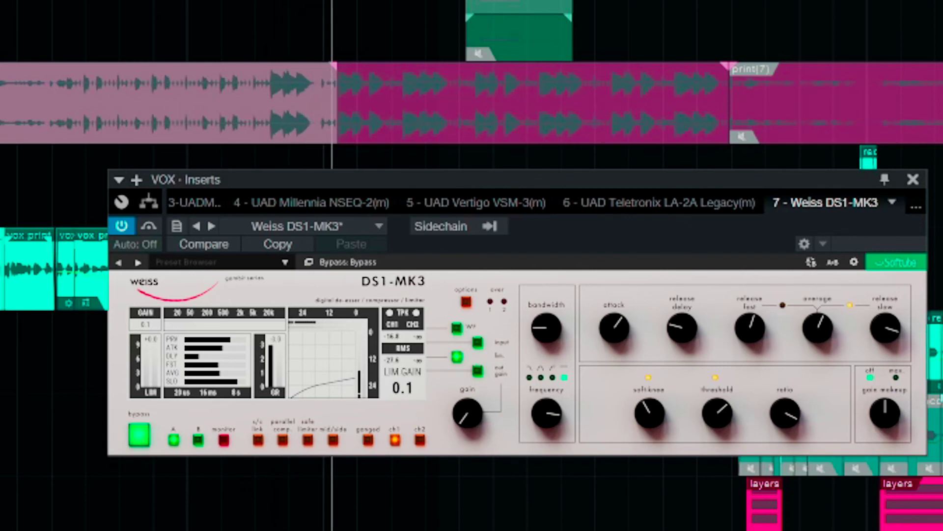
pyautogui.click(150, 439)
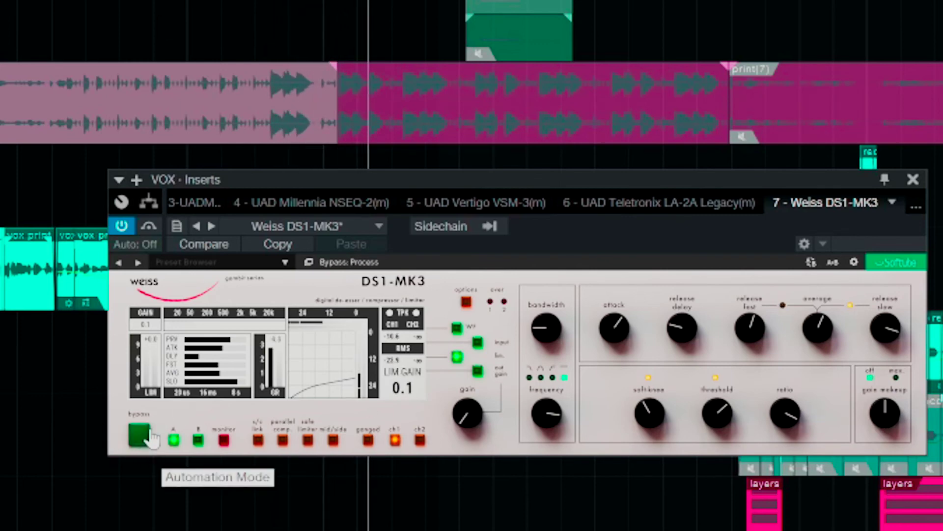
# Set the ratio to 4.15:1 and raise the gain make-up in stages to 1.0 dB, comparing against bypass
pyautogui.moveTo(784, 415); pyautogui.dragTo(788, 419)
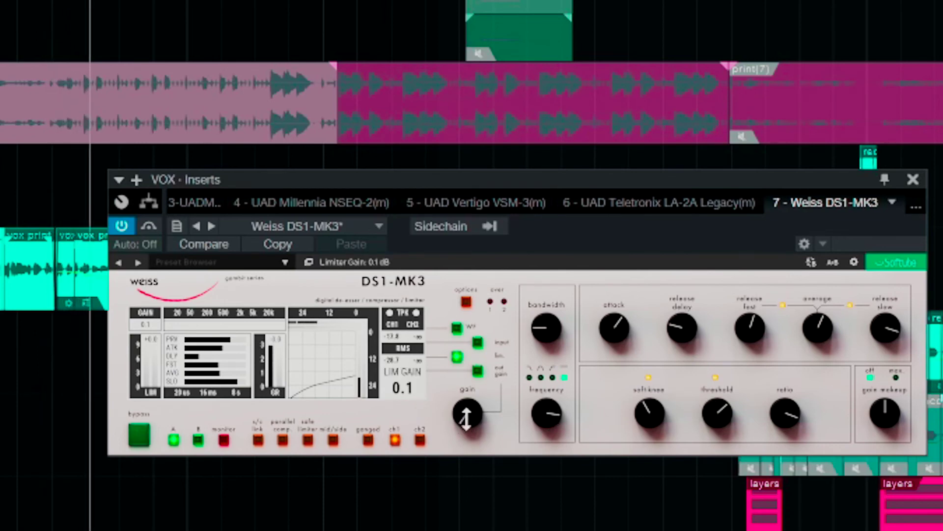
pyautogui.scroll(3, 885, 411)
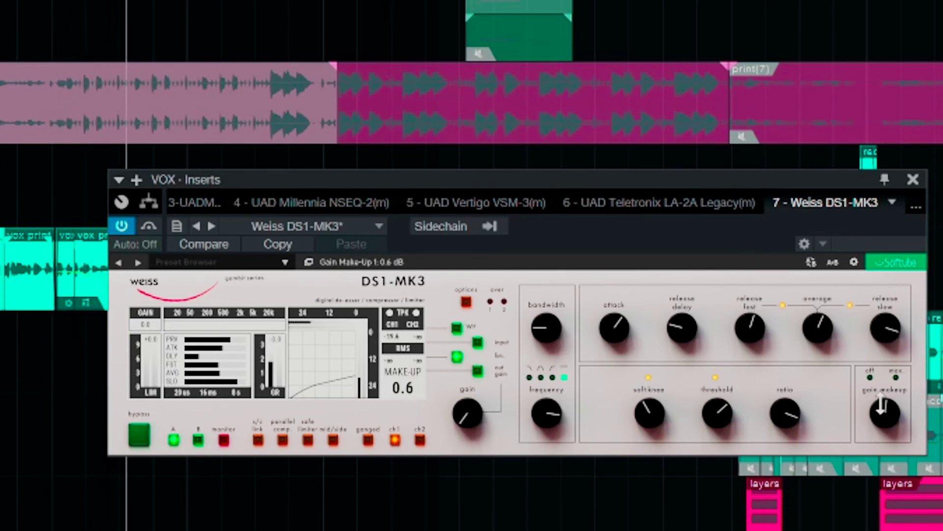
pyautogui.click(142, 435)
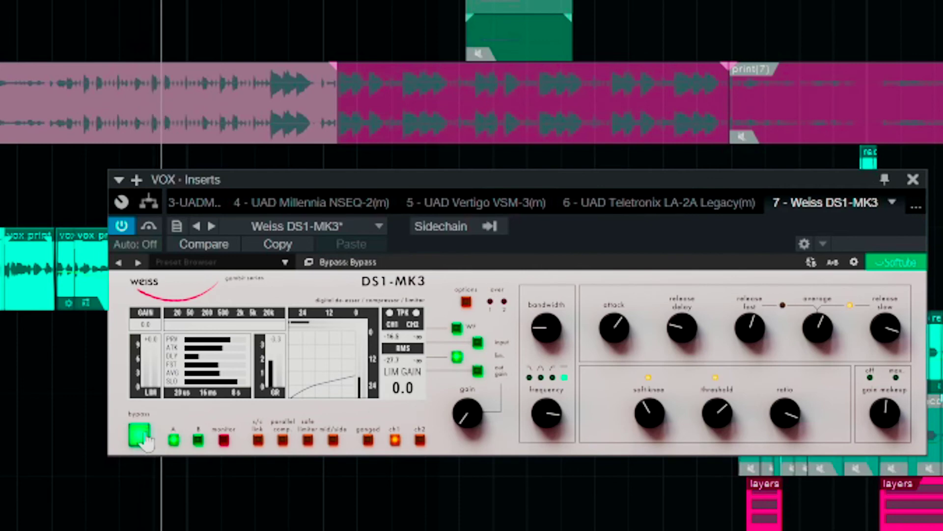
pyautogui.click(142, 435)
pyautogui.scroll(1, 891, 410)
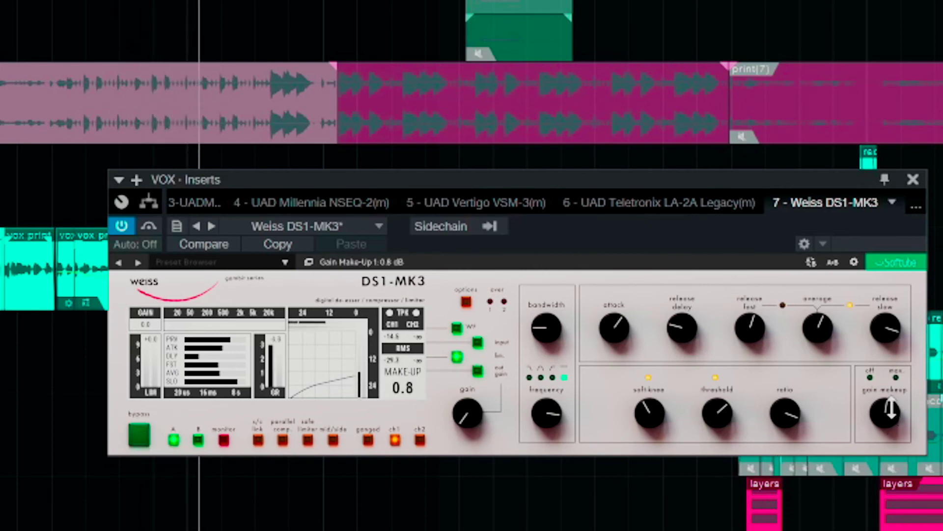
pyautogui.scroll(1, 891, 410)
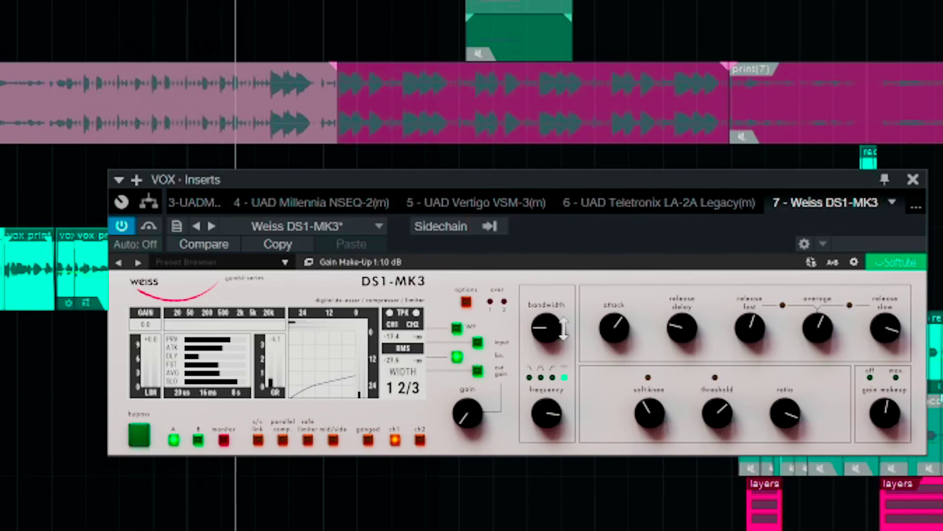
# Shorten the attack and raise the gain make-up further, checking each change against the bypassed vocal
pyautogui.moveTo(623, 328)
pyautogui.moveTo(646, 327); pyautogui.dragTo(604, 366)
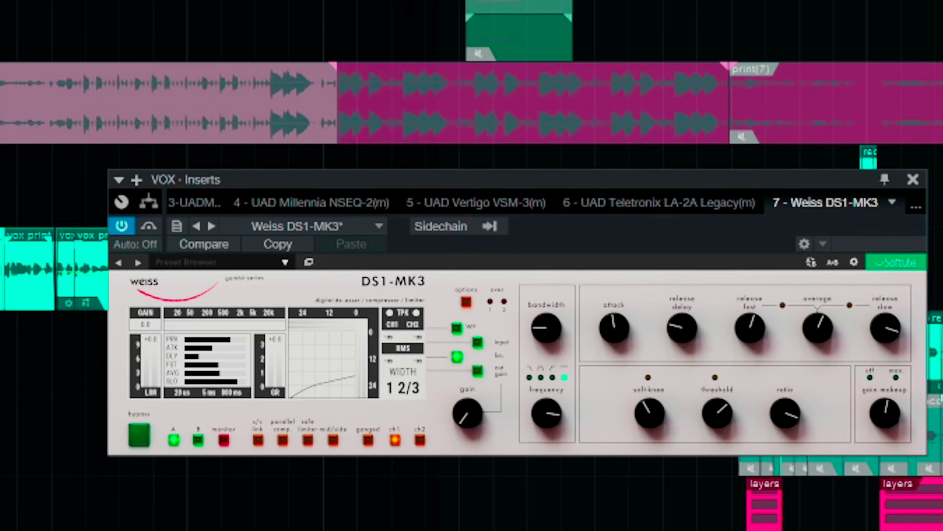
pyautogui.moveTo(718, 407)
pyautogui.click(140, 437)
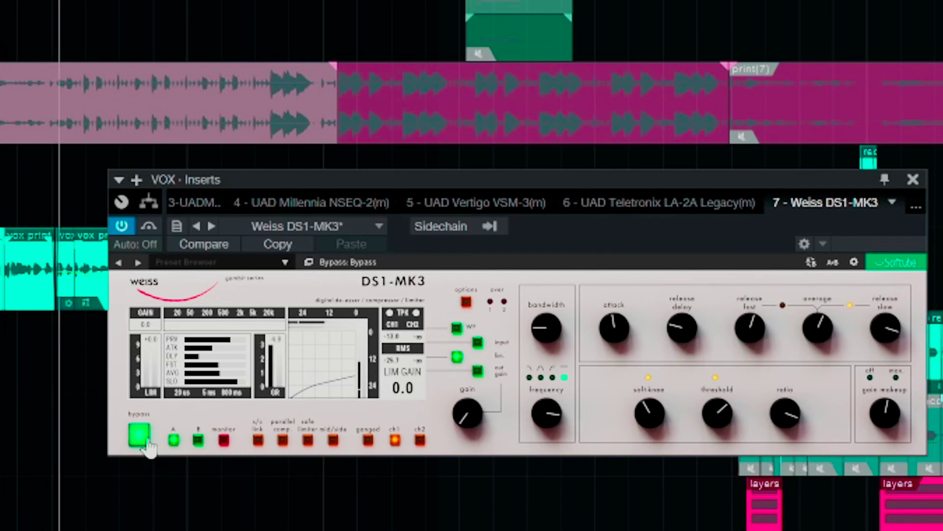
pyautogui.click(140, 436)
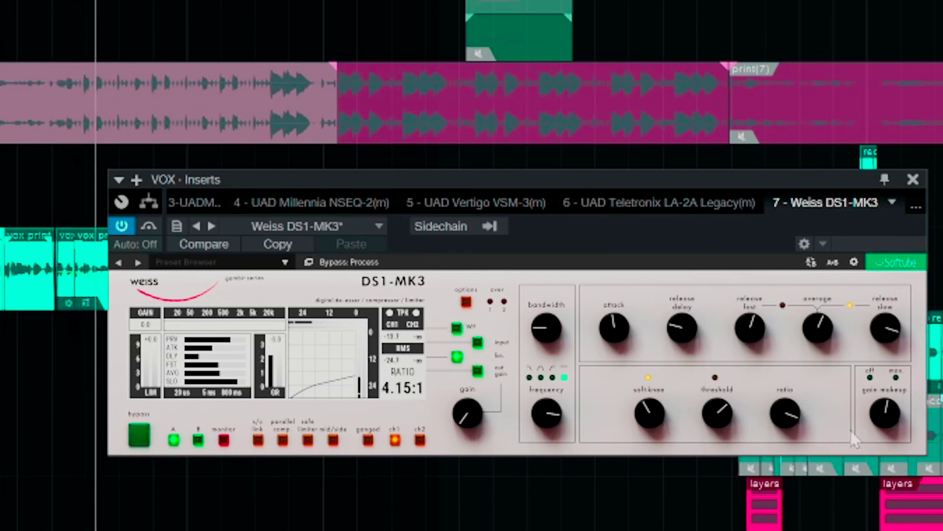
pyautogui.moveTo(890, 412); pyautogui.dragTo(891, 397)
pyautogui.click(139, 436)
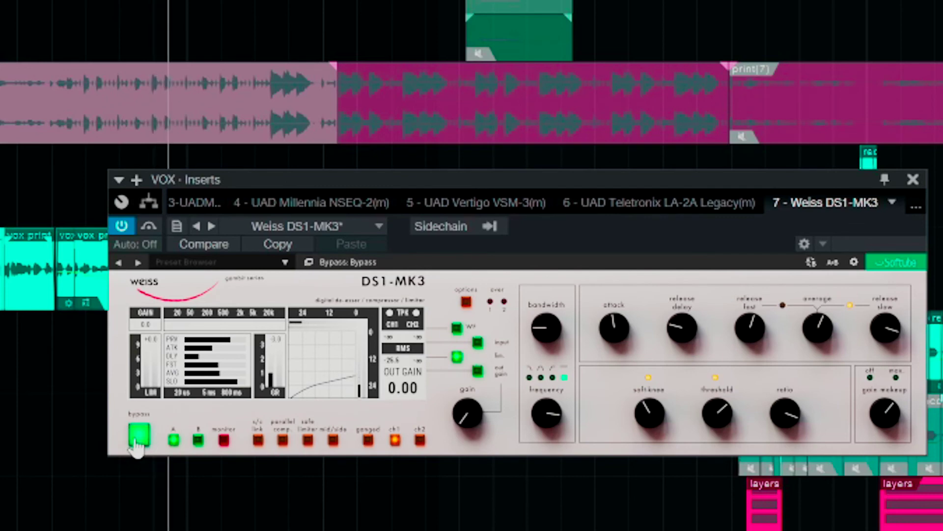
pyautogui.click(137, 438)
# Refine the vocal compression with a 12.5 ms attack, a -20.0 dB threshold and 3.2 dB of gain make-up
pyautogui.moveTo(611, 324)
pyautogui.moveTo(616, 328); pyautogui.dragTo(622, 307)
pyautogui.moveTo(718, 404)
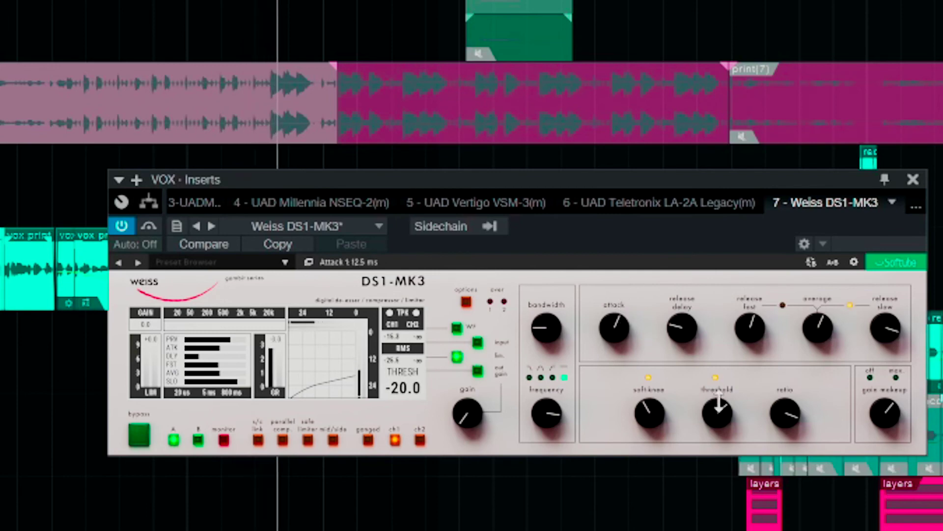
pyautogui.scroll(-1, 719, 410)
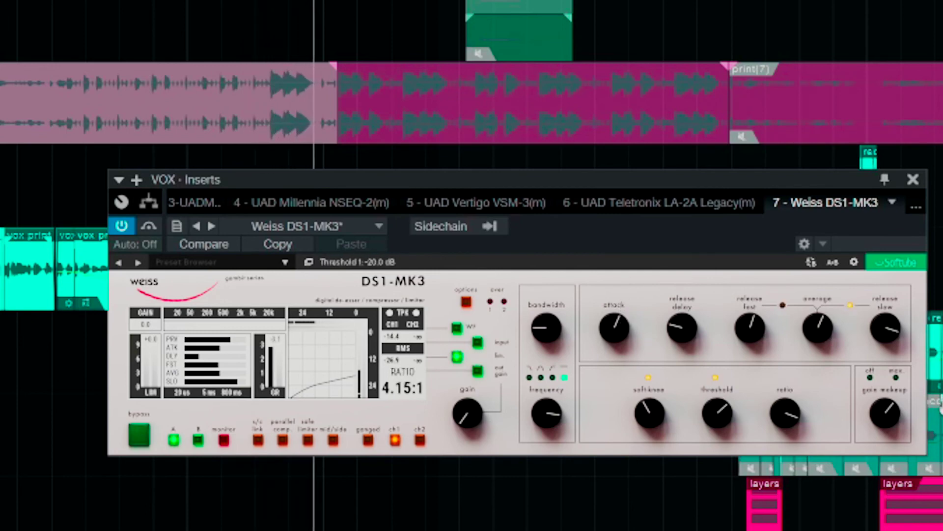
pyautogui.scroll(-1, 890, 411)
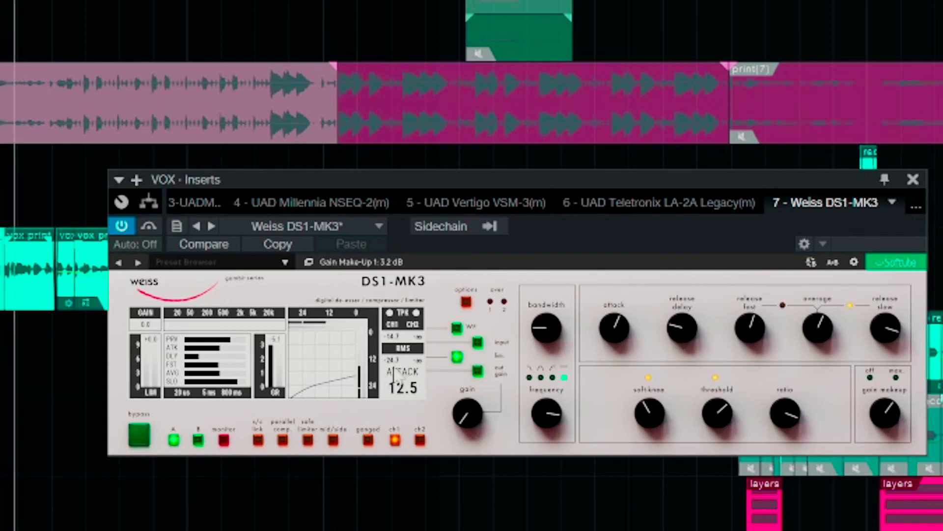
# Try the limiter gain at 5.3 dB against bypass, reduce it to 4.0 dB, and reset it to 0.0 dB
pyautogui.moveTo(465, 413)
pyautogui.moveTo(465, 413); pyautogui.dragTo(475, 370)
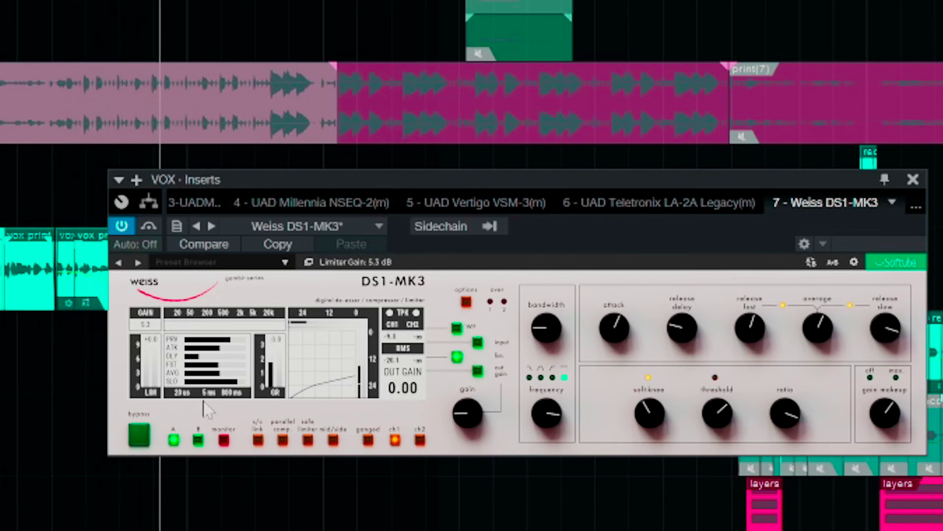
pyautogui.click(140, 436)
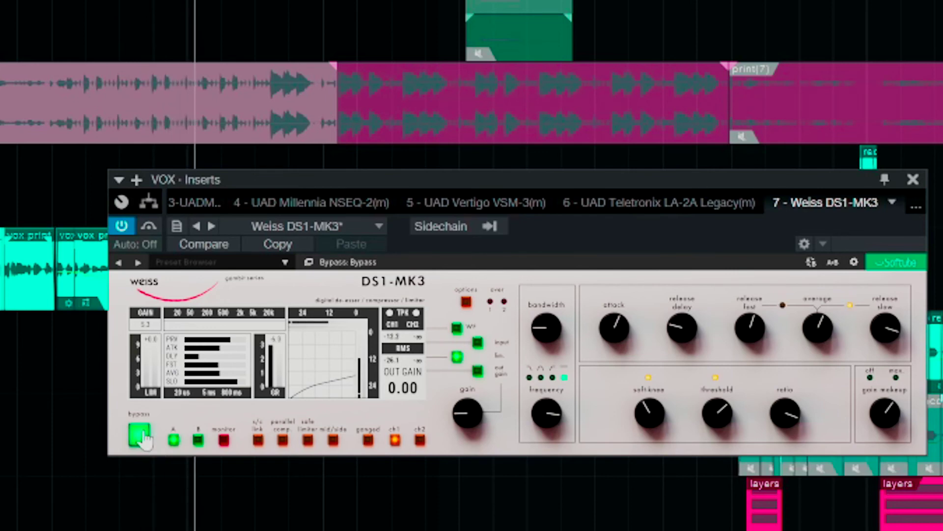
pyautogui.click(143, 437)
pyautogui.moveTo(458, 415)
pyautogui.mouseDown()
pyautogui.moveTo(458, 427)
pyautogui.moveTo(454, 418)
pyautogui.mouseUp()
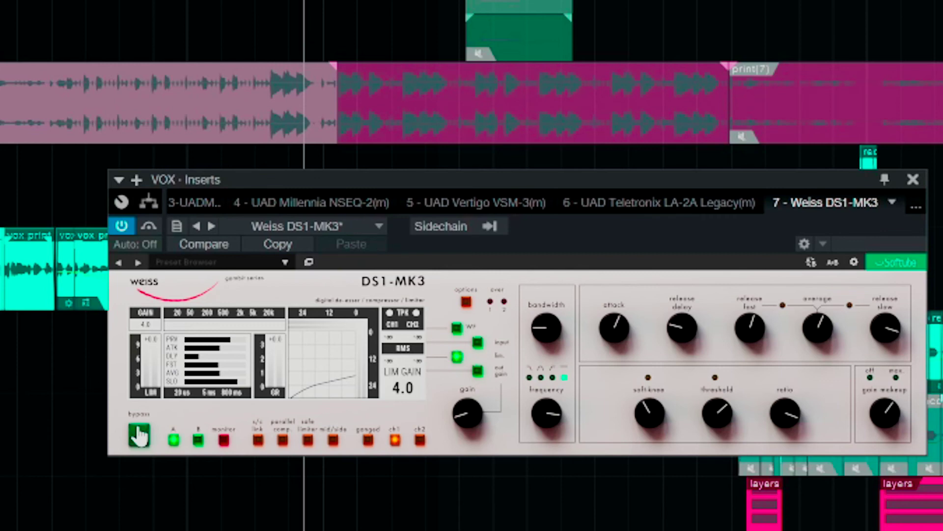
pyautogui.moveTo(467, 411); pyautogui.dragTo(467, 465)
# Switch the vocal filter to band-pass, lower its center frequency, and set the threshold to -22.0 dB
pyautogui.moveTo(531, 409)
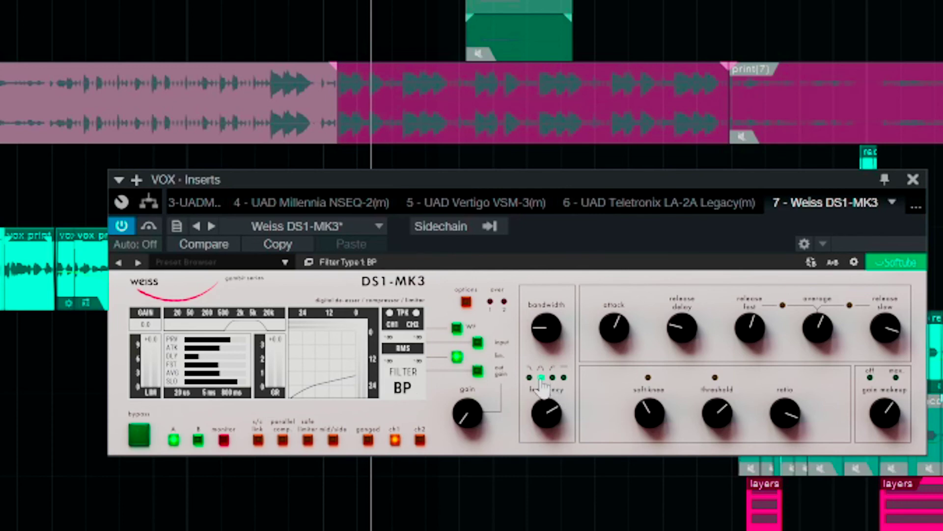
pyautogui.moveTo(546, 415); pyautogui.dragTo(543, 393)
pyautogui.click(224, 440)
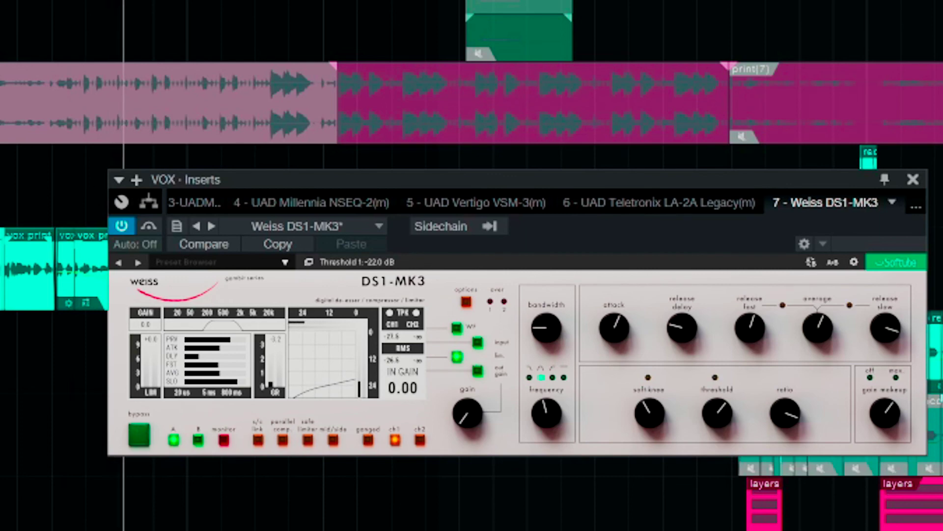
# Lower the band-pass center frequency further using the monitor function, and set the gain make-up to 2.6 dB
pyautogui.moveTo(545, 410); pyautogui.dragTo(535, 445)
pyautogui.click(224, 440)
pyautogui.moveTo(885, 416)
pyautogui.mouseDown()
pyautogui.moveTo(911, 358)
pyautogui.moveTo(892, 433)
pyautogui.moveTo(891, 423)
pyautogui.mouseUp()
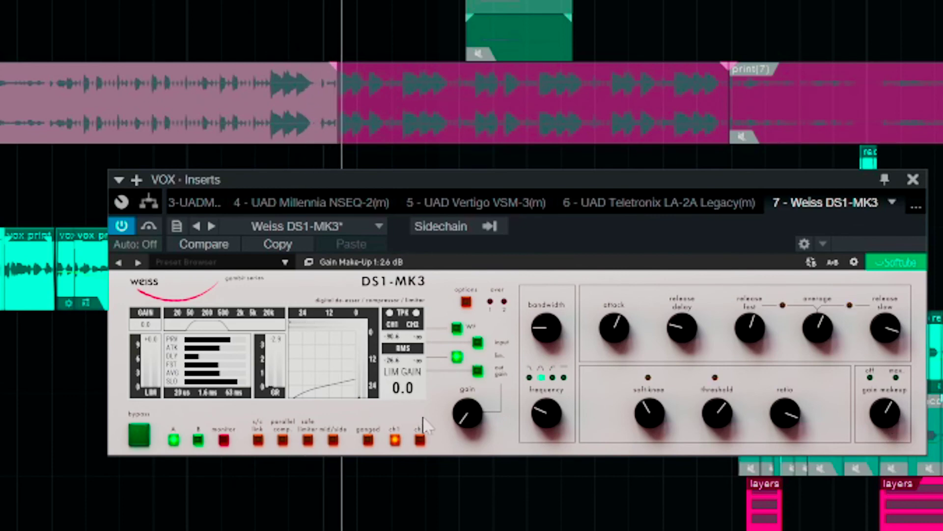
# Raise the limiter gain, and lower the threshold while adjusting the attack for stronger band compression
pyautogui.moveTo(473, 374)
pyautogui.mouseDown()
pyautogui.moveTo(474, 362)
pyautogui.moveTo(463, 375)
pyautogui.moveTo(466, 364)
pyautogui.mouseUp()
pyautogui.moveTo(716, 408); pyautogui.dragTo(708, 428)
pyautogui.moveTo(615, 328); pyautogui.dragTo(615, 344)
# Raise the band-pass center frequency to about 370 Hz and set the limiter gain to 4.6 dB
pyautogui.moveTo(547, 413); pyautogui.dragTo(548, 393)
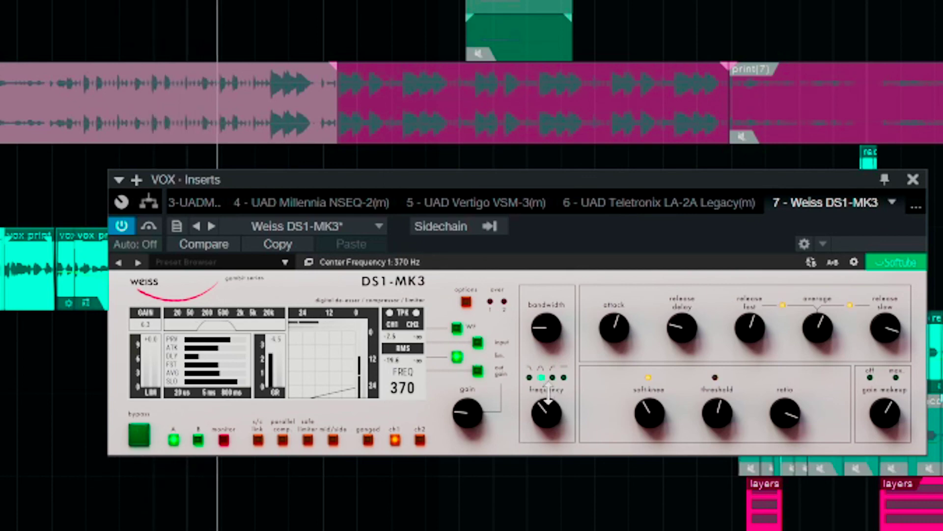
pyautogui.moveTo(548, 394); pyautogui.dragTo(549, 391)
pyautogui.moveTo(471, 412); pyautogui.dragTo(477, 418)
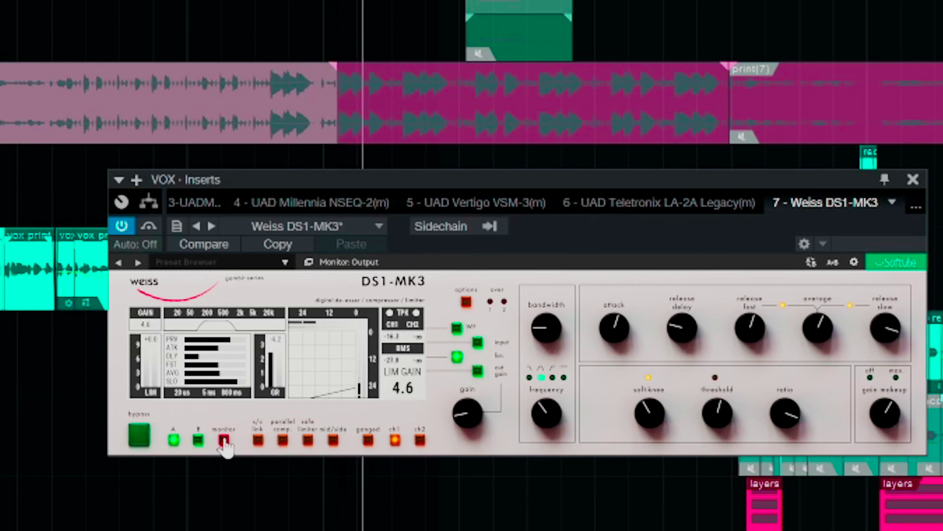
# Toggle bypass repeatedly to compare the band-compressed vocal, resetting the limiter gain to 0.0 dB before the last comparison
pyautogui.click(139, 435)
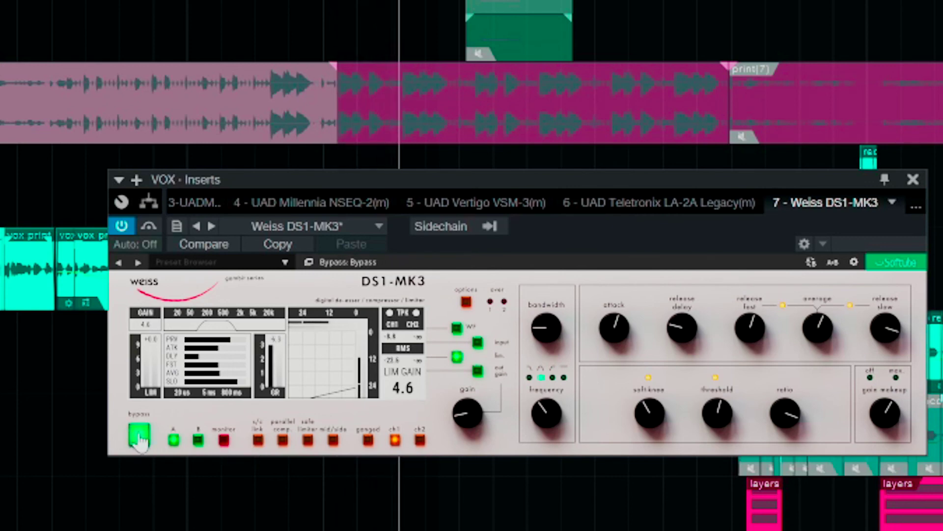
pyautogui.click(139, 435)
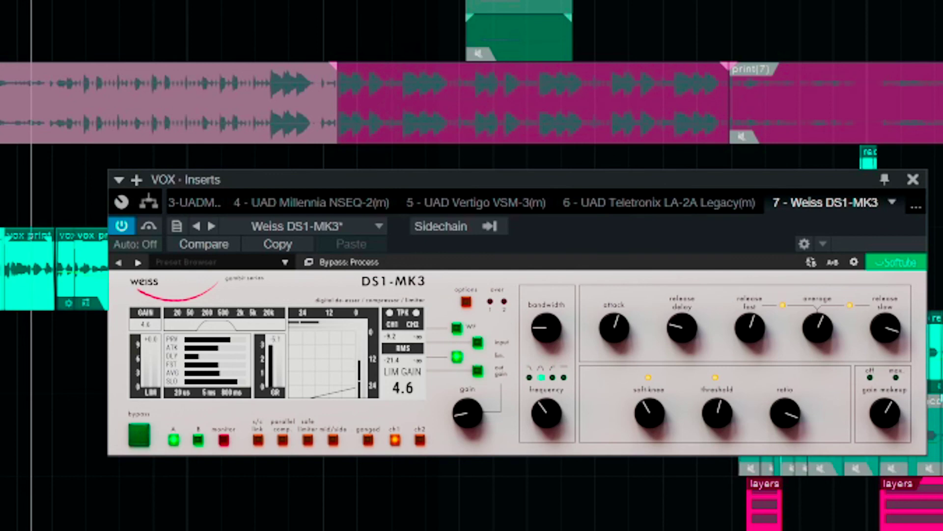
pyautogui.click(139, 435)
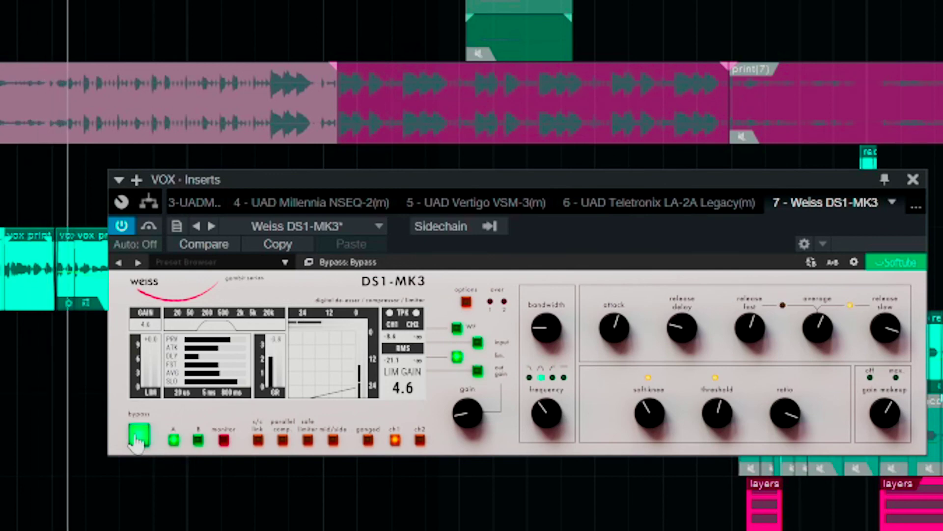
pyautogui.click(139, 435)
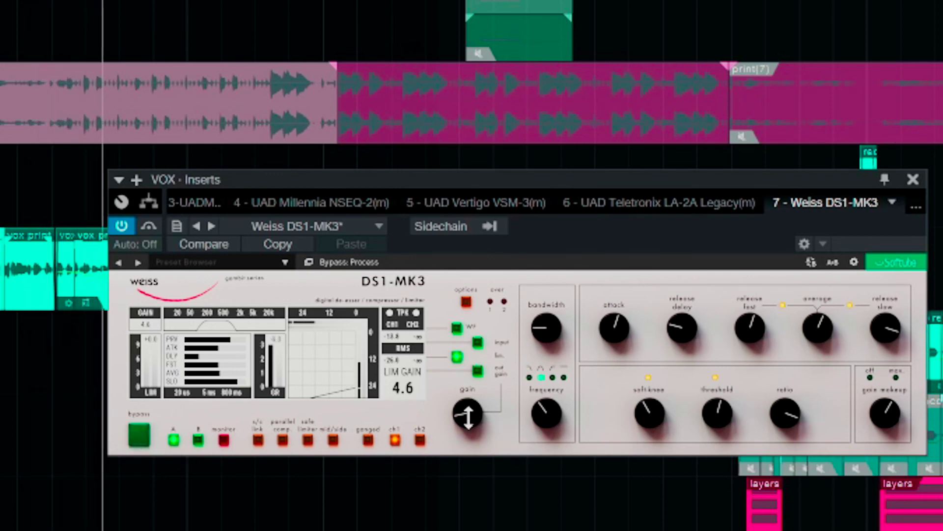
pyautogui.click(139, 435)
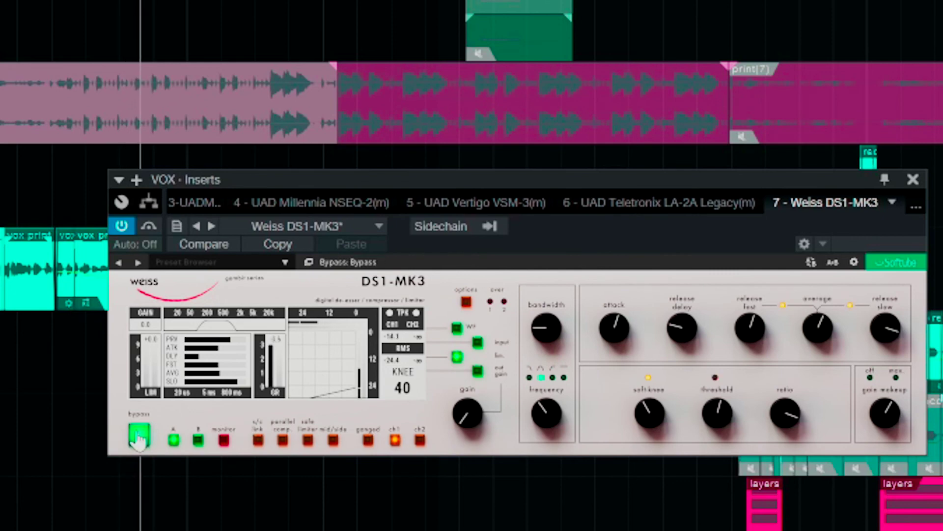
# Set the gain make-up to 2.0 dB and raise the threshold, comparing the compressed vocal with bypass
pyautogui.click(139, 435)
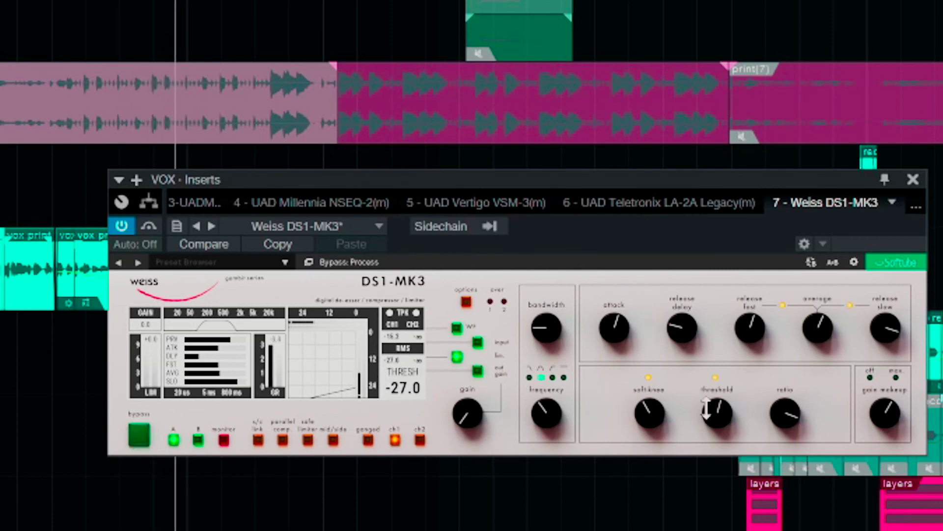
pyautogui.moveTo(895, 418)
pyautogui.mouseDown()
pyautogui.moveTo(888, 412)
pyautogui.moveTo(888, 420)
pyautogui.mouseUp()
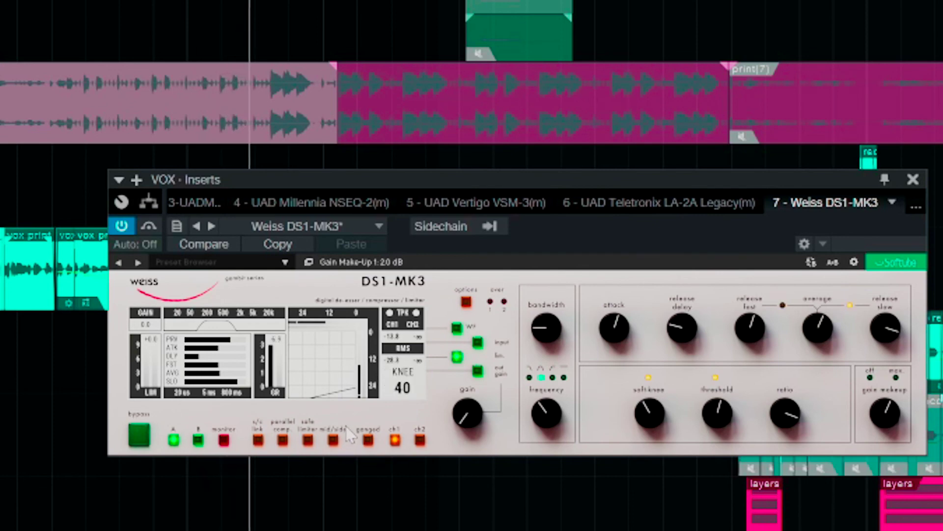
pyautogui.moveTo(718, 412); pyautogui.dragTo(724, 403)
pyautogui.click(140, 436)
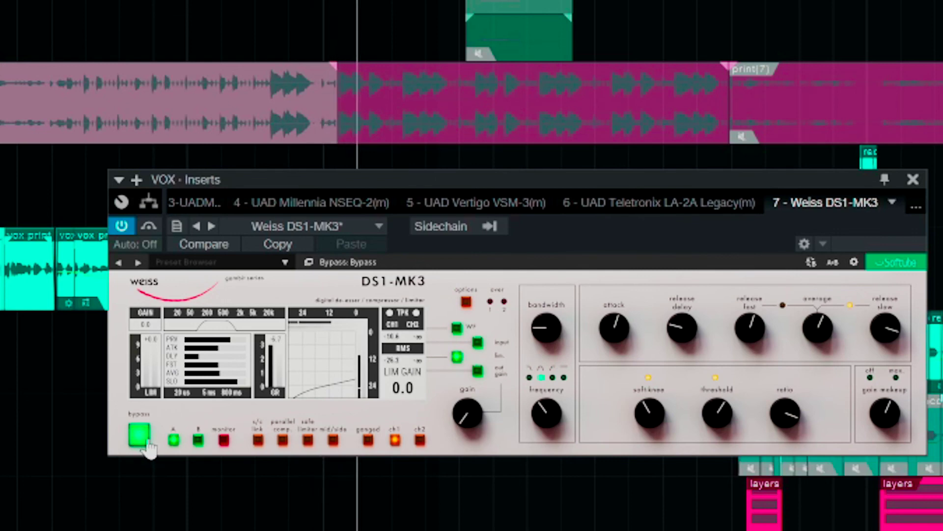
pyautogui.click(147, 445)
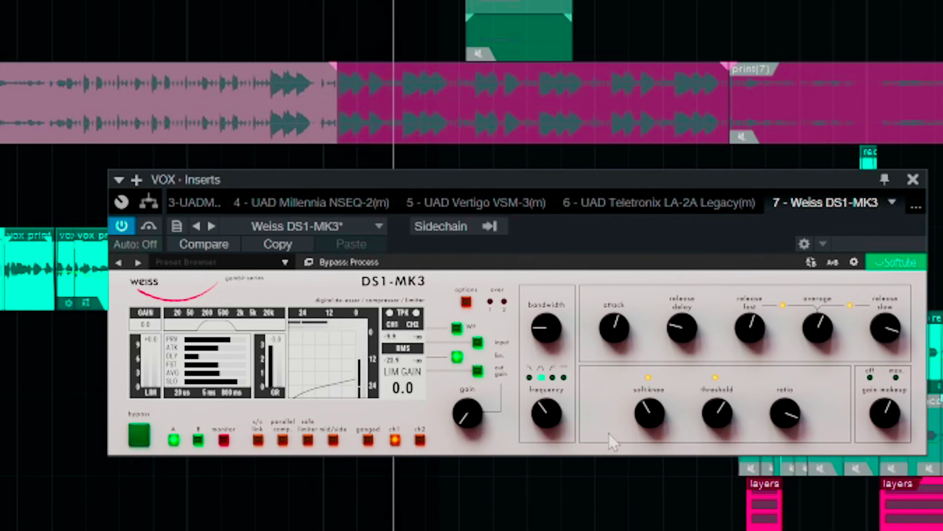
# Widen the band-pass bandwidth to 2 2/3 octaves and compare the processed vocal with bypass
pyautogui.moveTo(542, 329)
pyautogui.moveTo(542, 329); pyautogui.dragTo(550, 315)
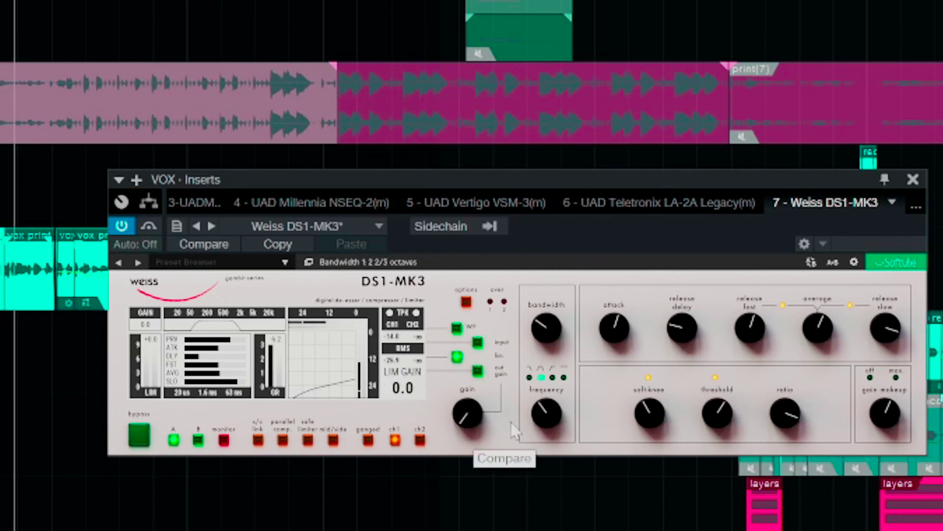
pyautogui.click(140, 438)
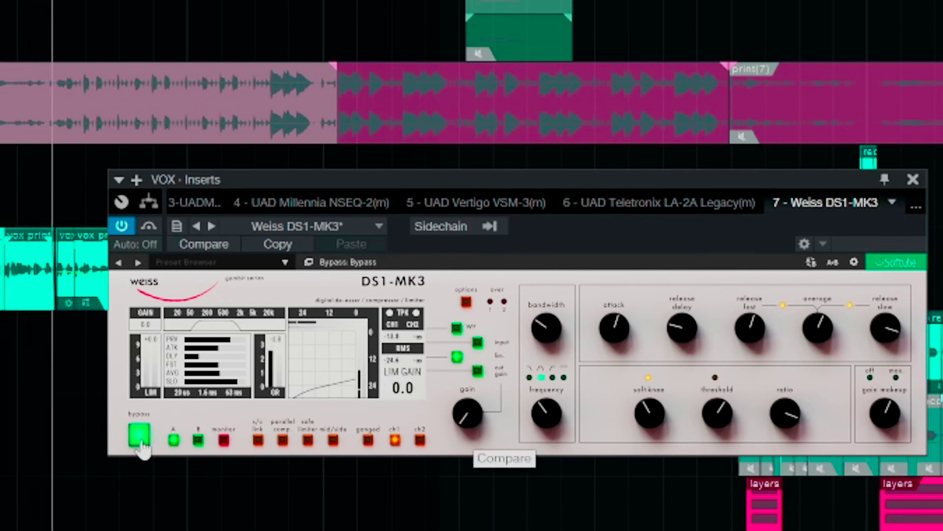
pyautogui.click(140, 438)
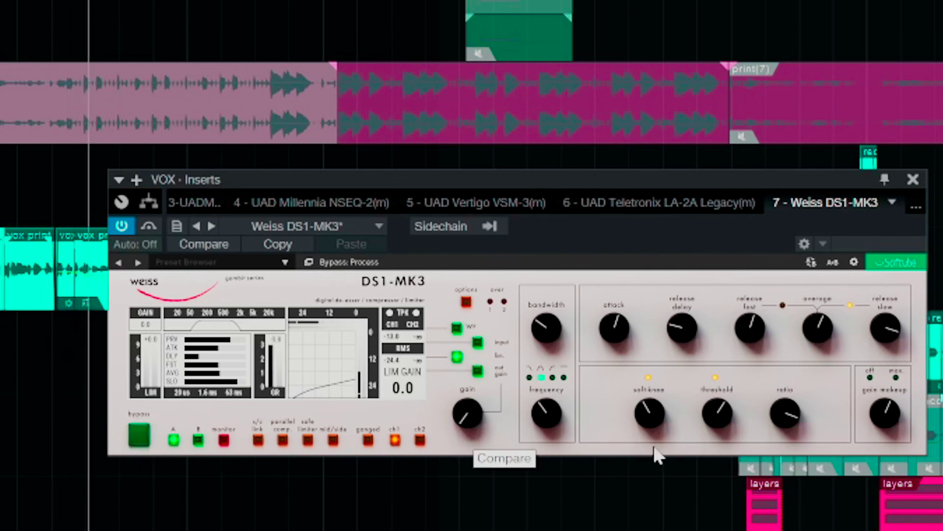
# Set the band-pass center frequency to 392 Hz and compare the processed vocal with the monitor signal and bypass
pyautogui.moveTo(708, 413)
pyautogui.moveTo(786, 414); pyautogui.dragTo(790, 415)
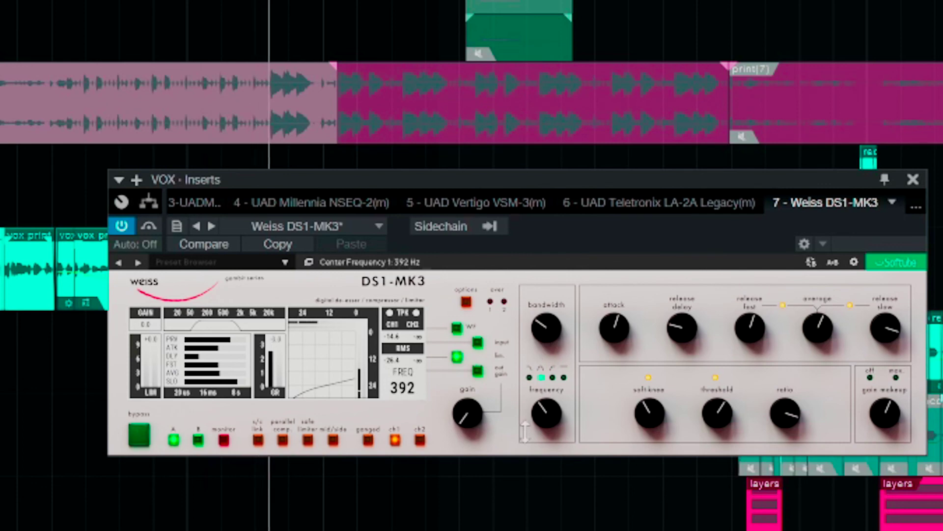
pyautogui.click(139, 433)
pyautogui.click(224, 439)
pyautogui.click(224, 440)
pyautogui.click(139, 435)
pyautogui.click(223, 440)
pyautogui.click(224, 440)
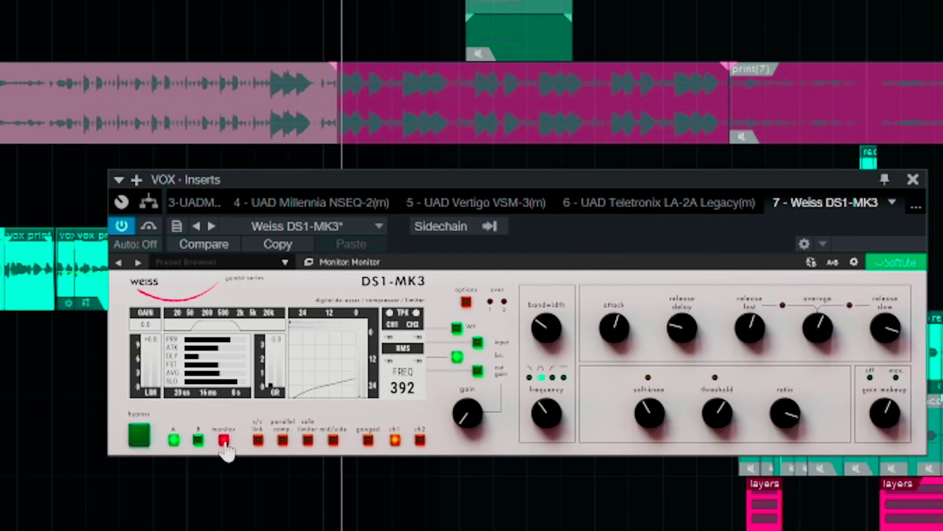
pyautogui.click(139, 435)
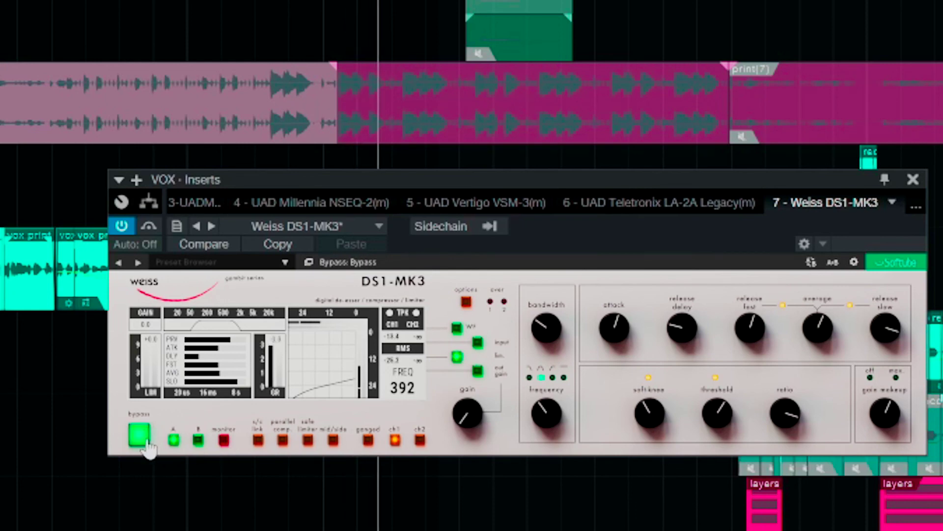
pyautogui.click(143, 439)
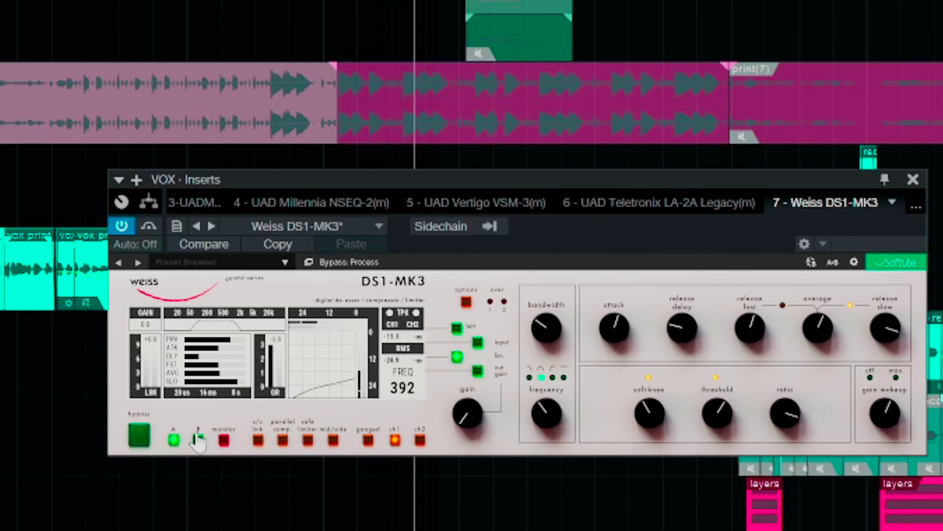